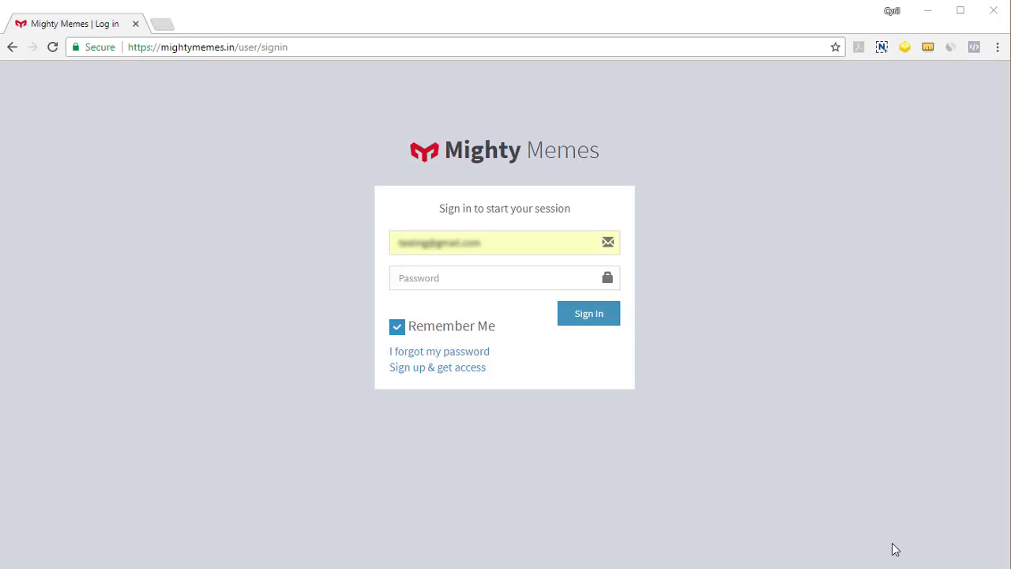
- Enter the account password and sign in to Mighty Memes
click(483, 289)
text(•••••)
click(617, 320)
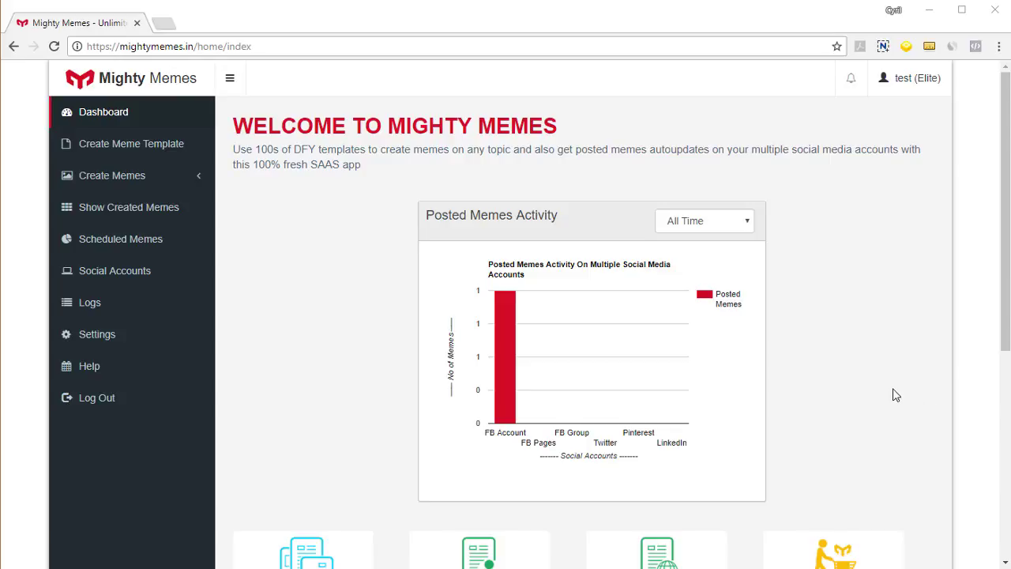
scroll(881, 325, down, 3)
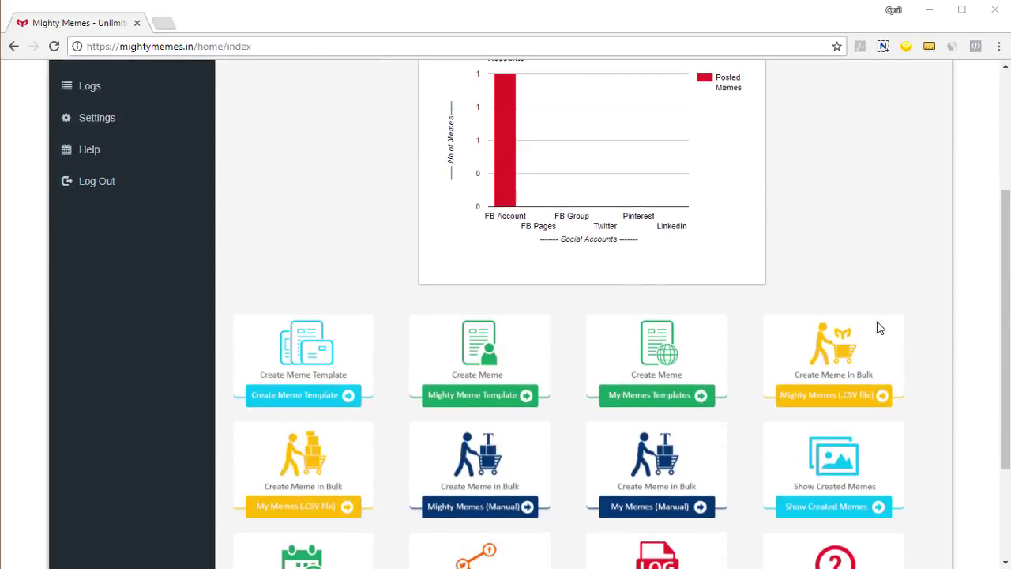
scroll(882, 328, down, 1)
scroll(873, 325, up, 5)
mouse_move(507, 314)
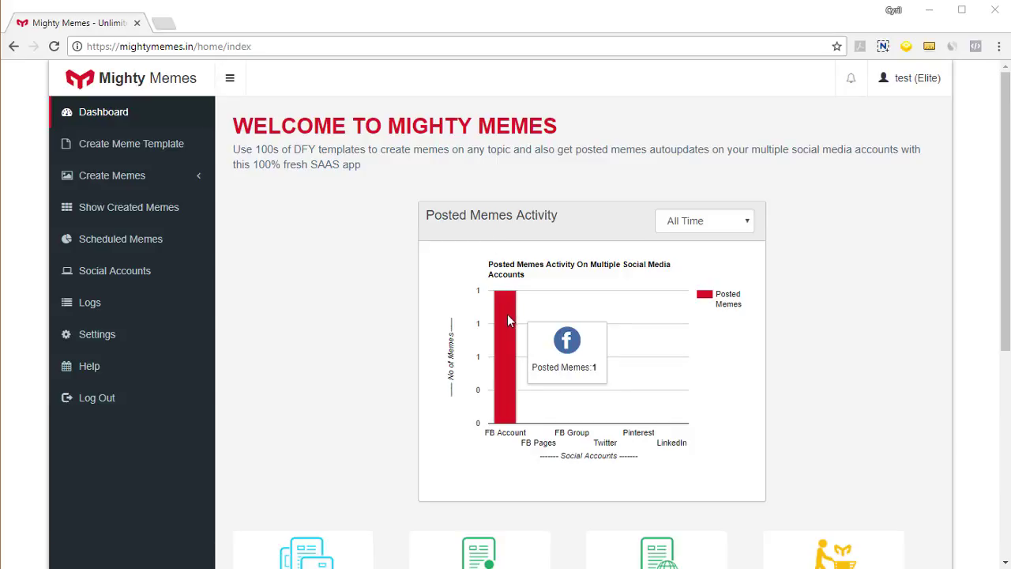
scroll(521, 332, down, 4)
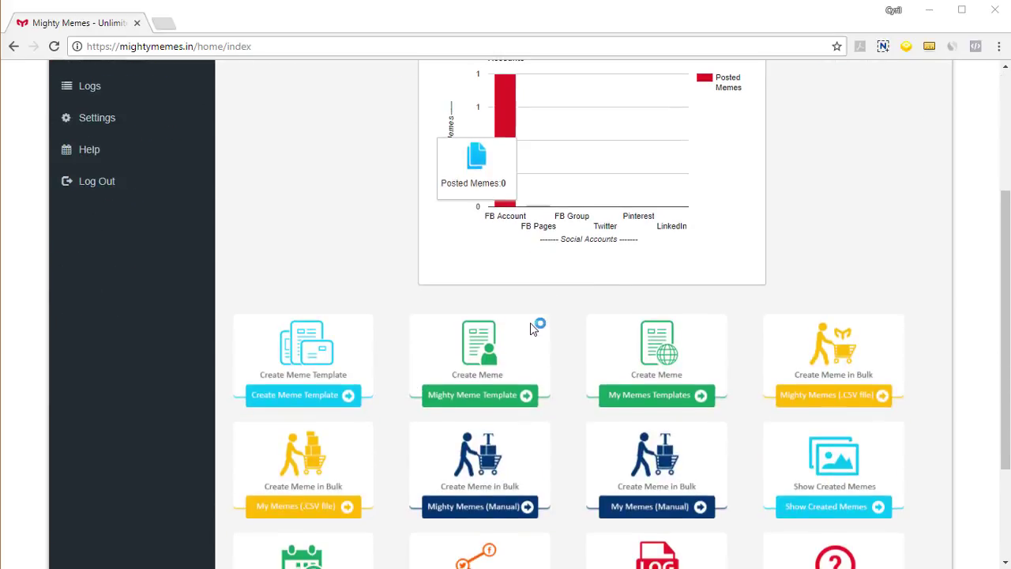
scroll(387, 316, down, 1)
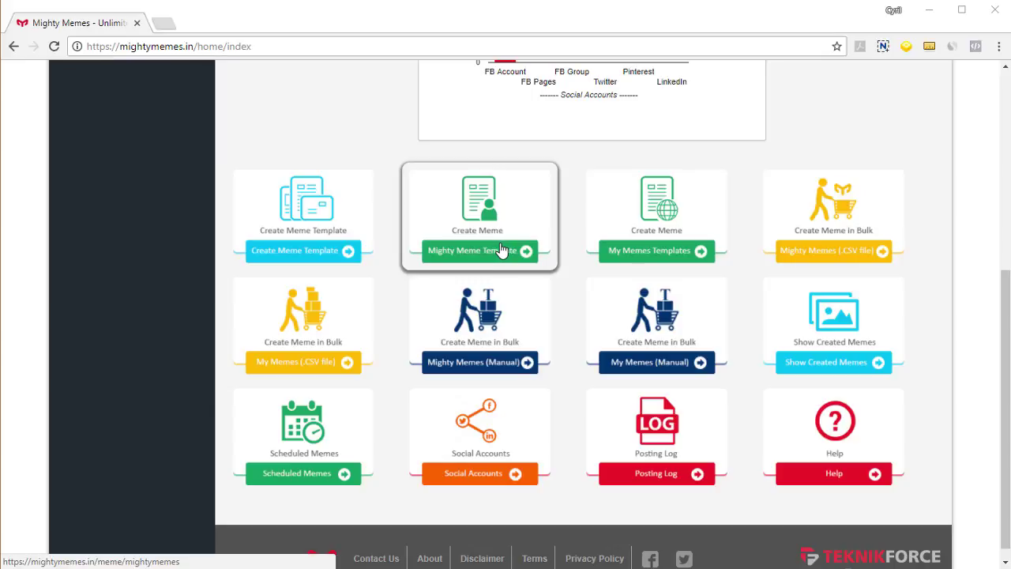
scroll(499, 250, up, 5)
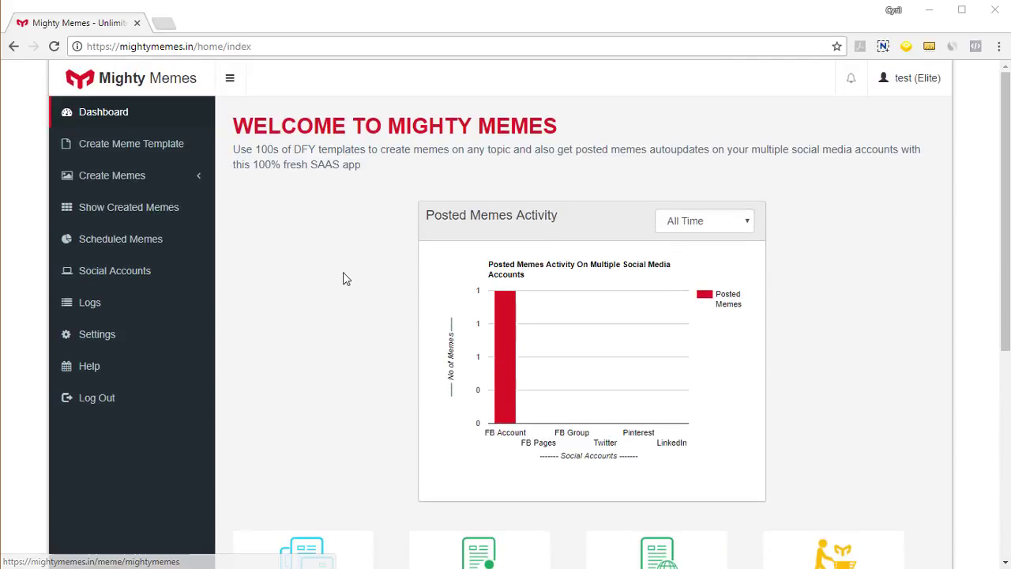
- Expand Create Memes and go to the Mighty Memes template gallery
click(119, 186)
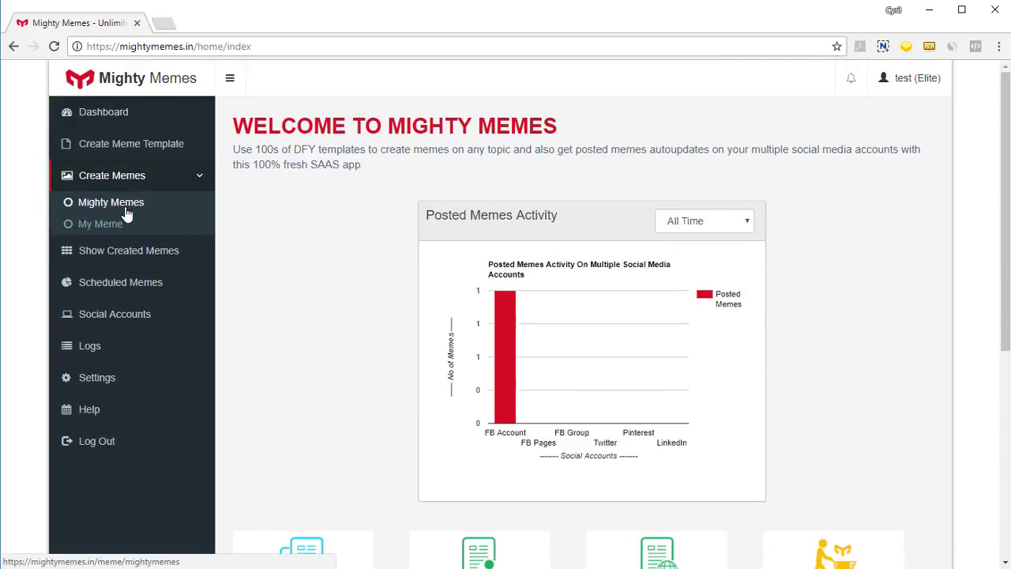
click(125, 207)
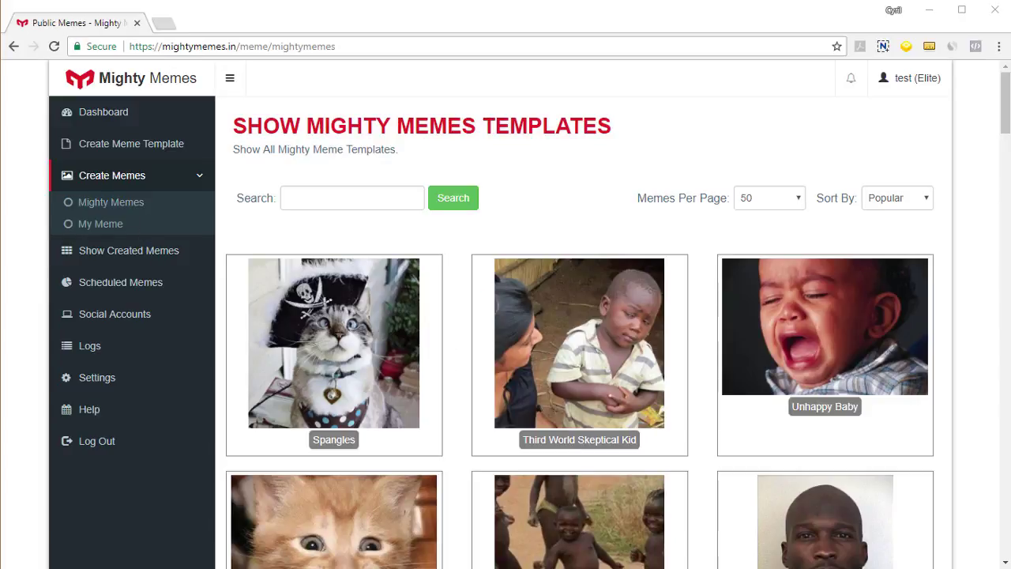
scroll(510, 293, down, 7)
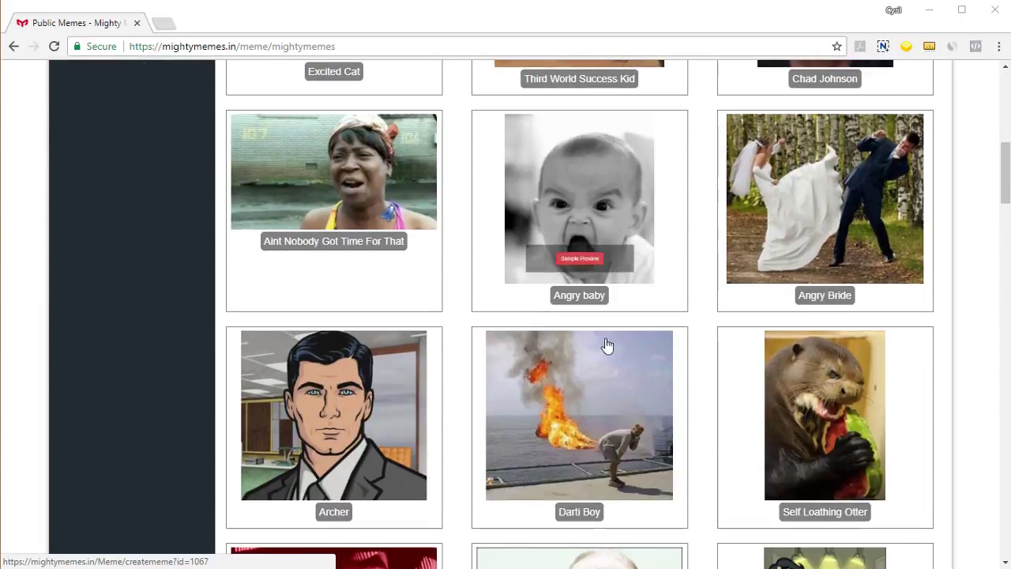
scroll(605, 345, up, 2)
scroll(611, 346, up, 5)
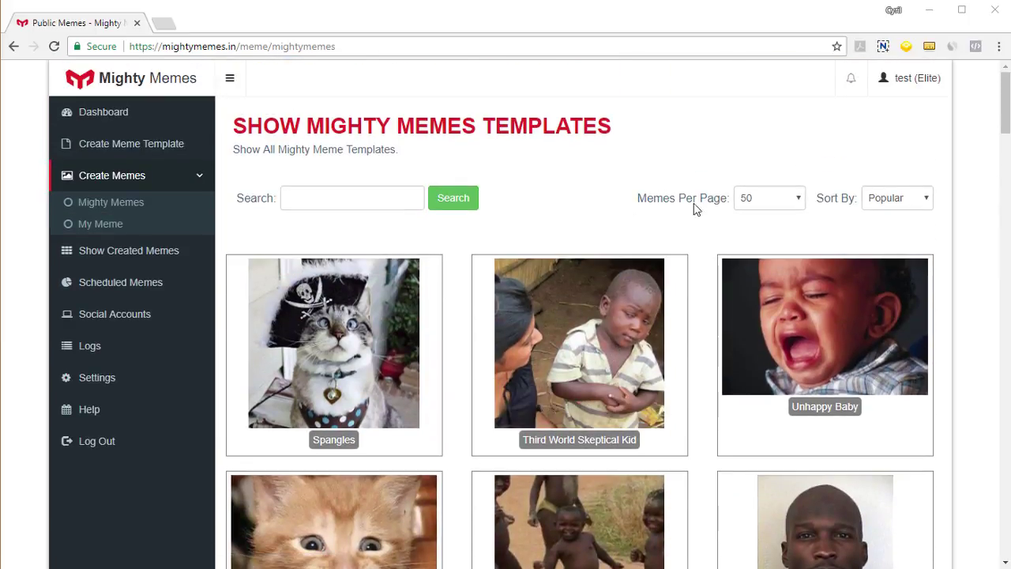
- Review the Sort By and Memes Per Page options, keeping 50 per page
click(906, 199)
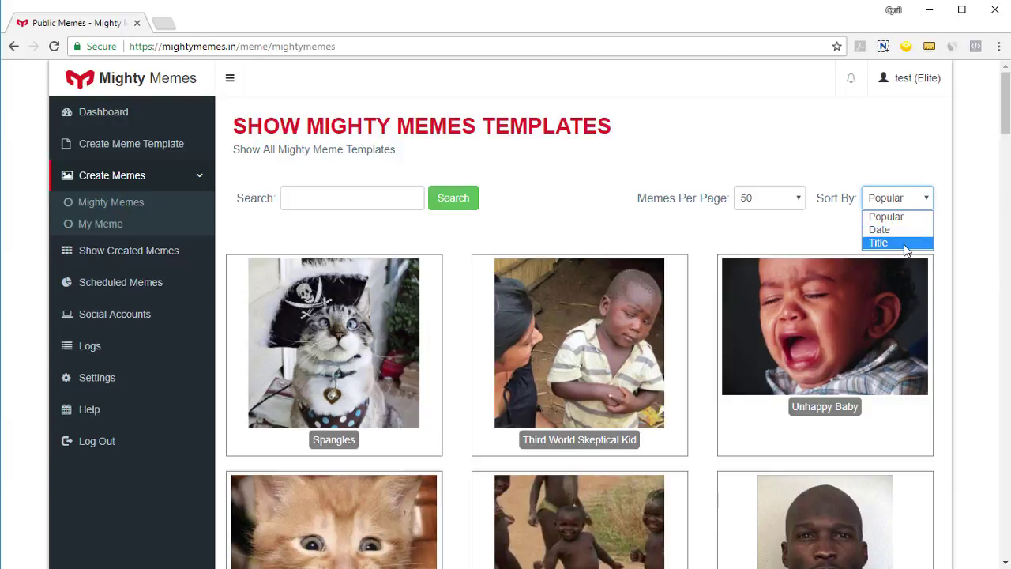
click(756, 209)
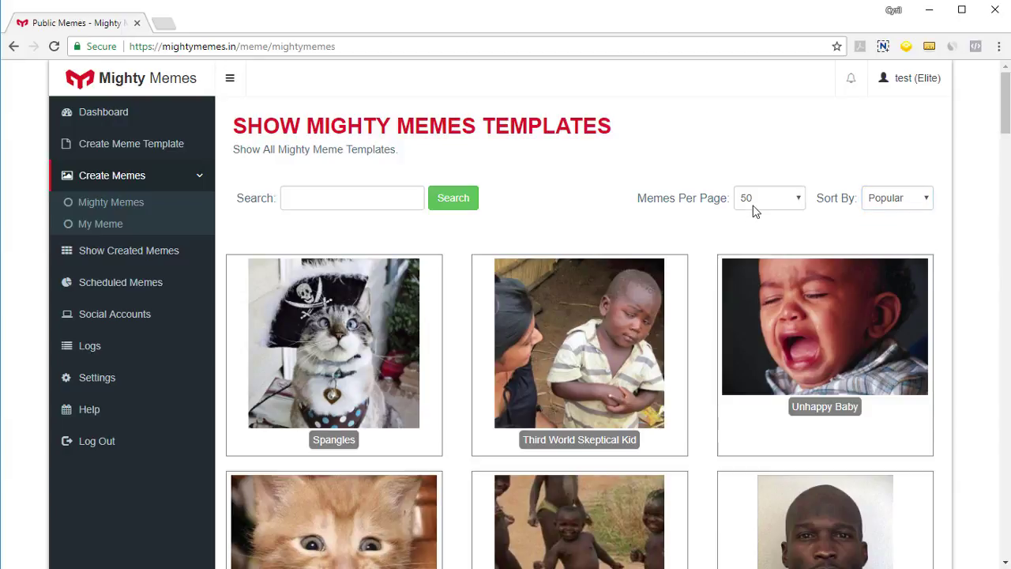
click(756, 207)
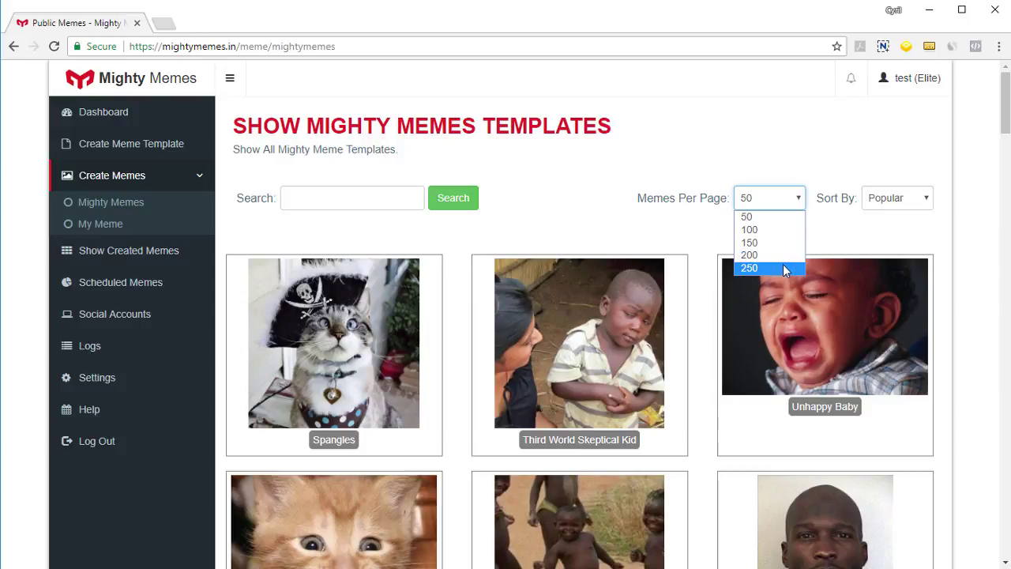
click(607, 223)
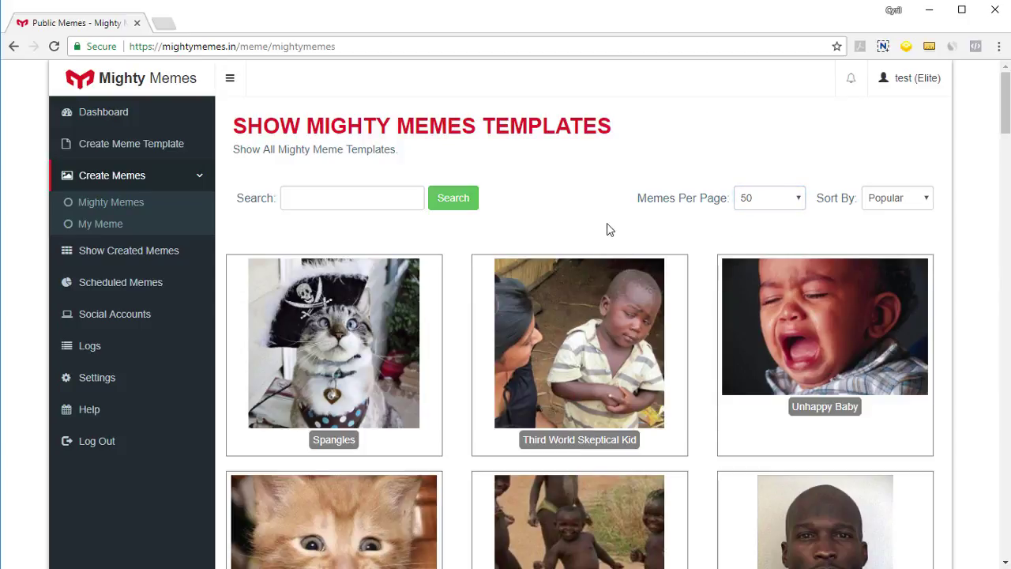
- Search the templates for 'cat', then clear the search and scroll the list
click(390, 206)
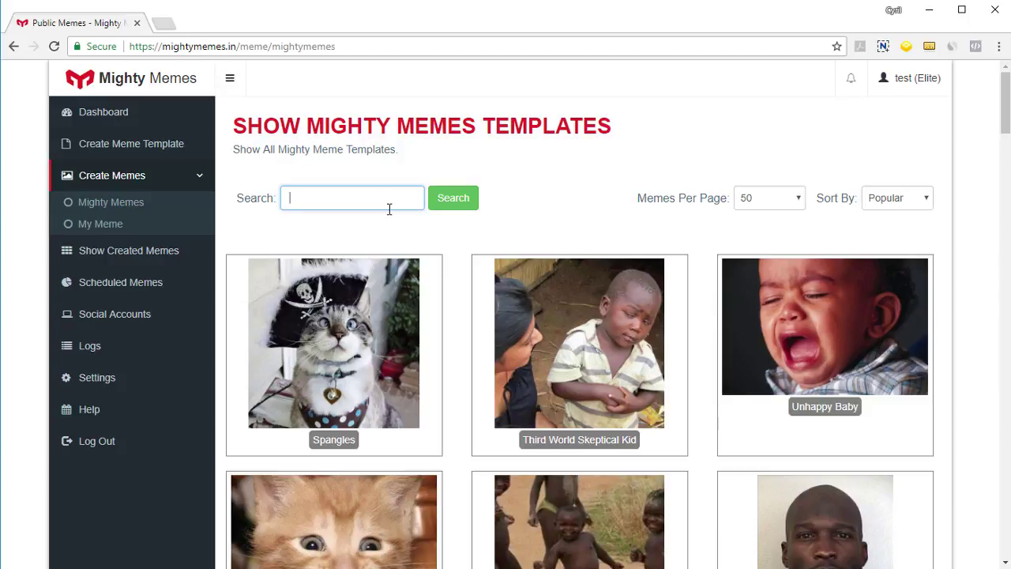
text(cat)
drag(419, 204, 213, 203)
key(BackSpace)
scroll(379, 458, down, 3)
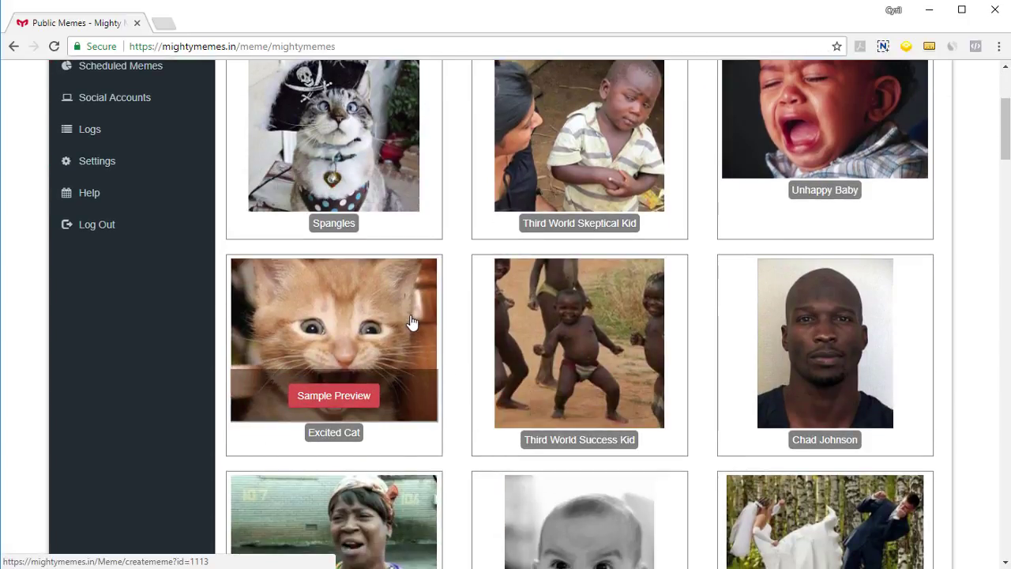
- Start a meme from the Excited Cat template and select its title and description
click(385, 332)
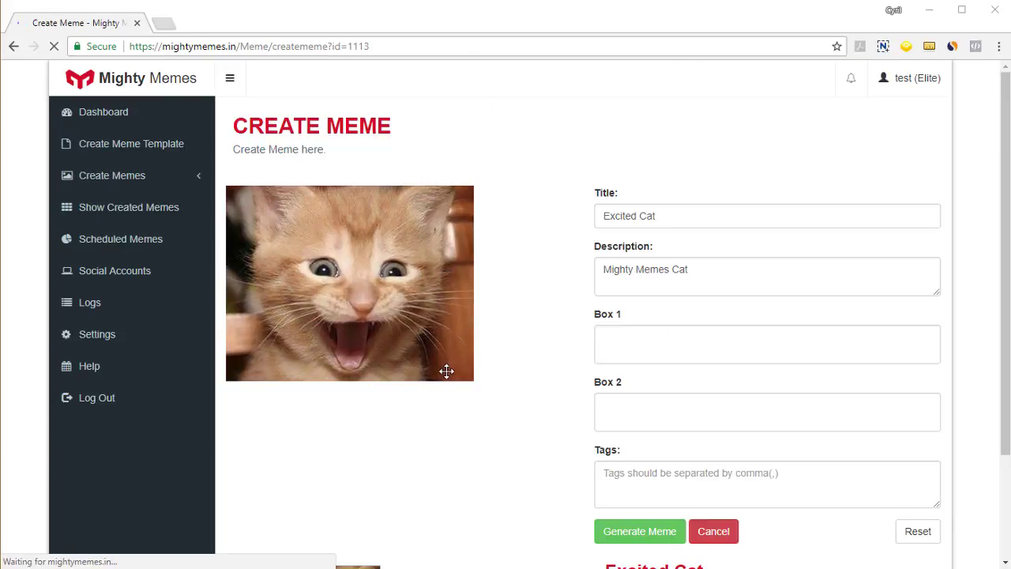
triple_click(669, 216)
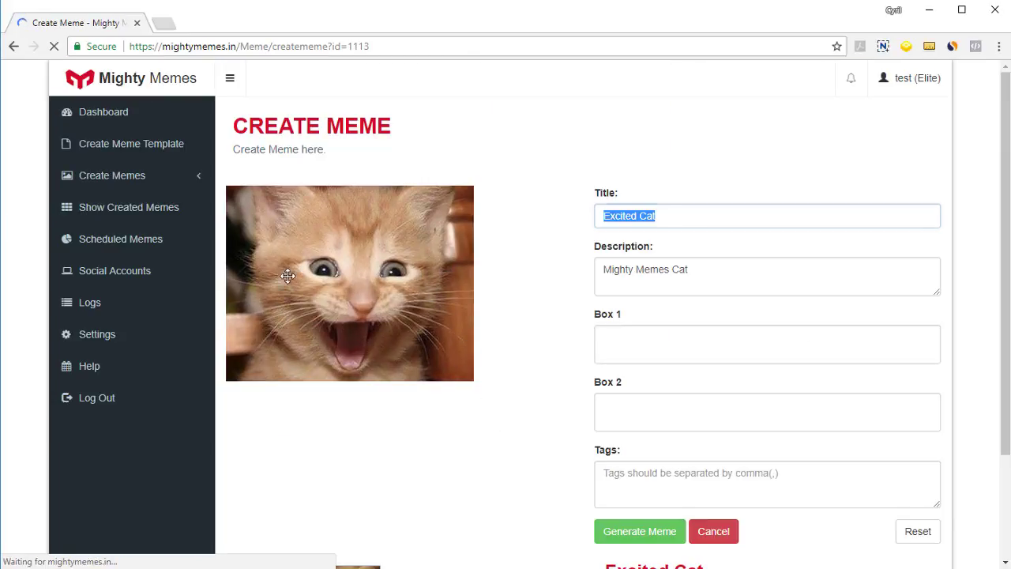
triple_click(742, 276)
- Caption the meme 'Meowr!' on top and paste 'I haz Mighty Memez' at the bottom
click(682, 338)
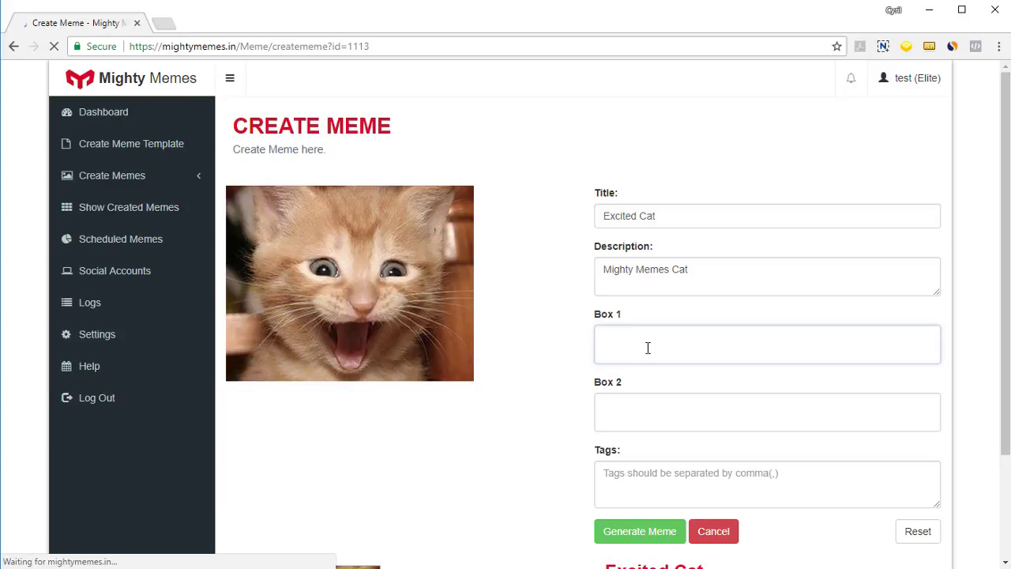
text(Mewow)
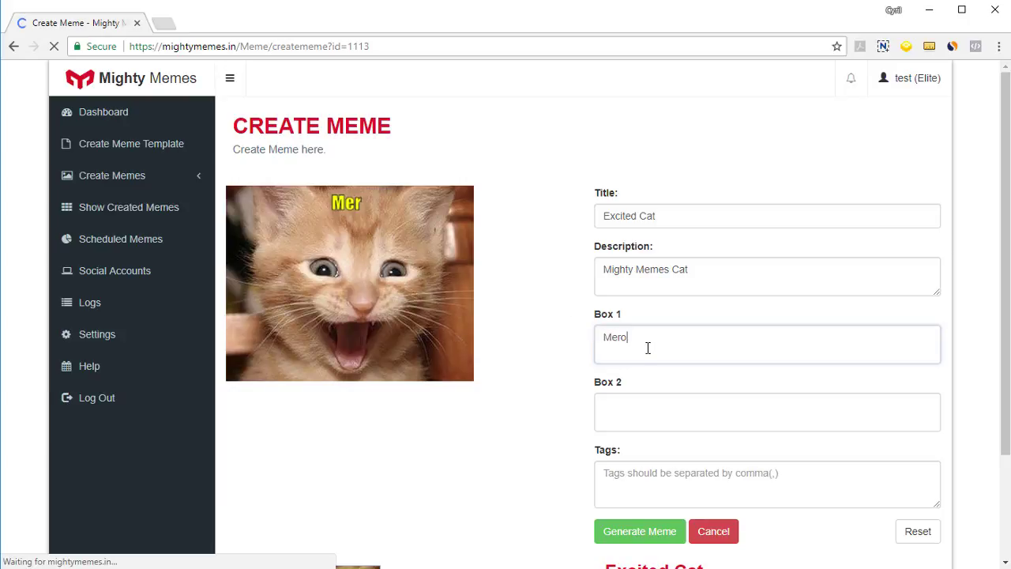
key(BackSpace)
key(BackSpace)
text(owr!)
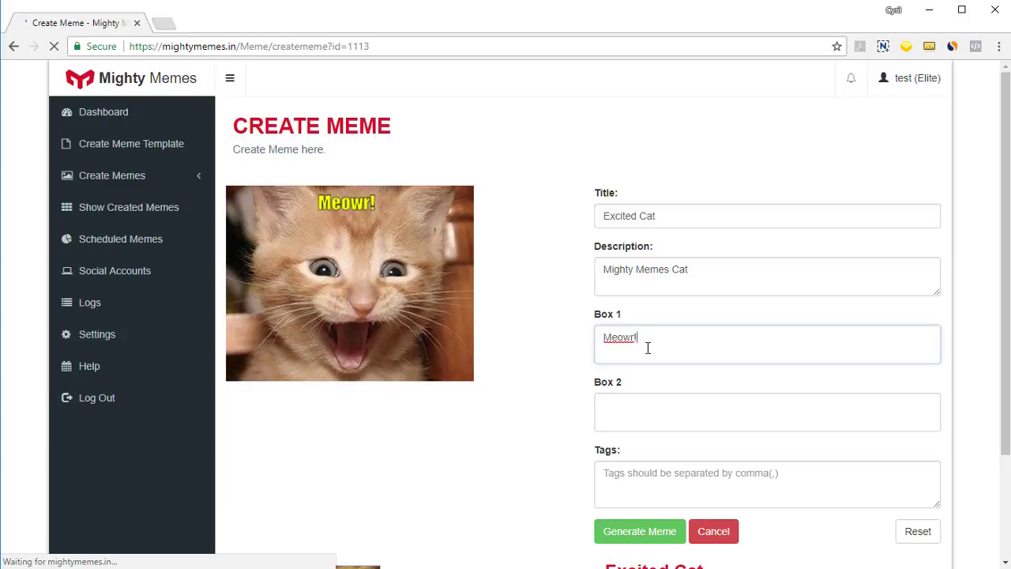
click(671, 420)
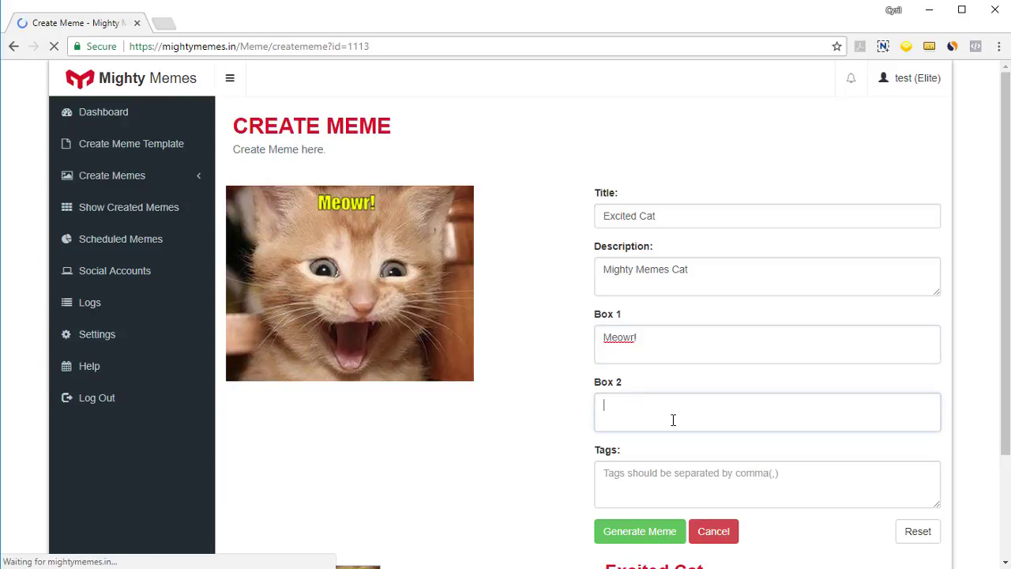
text(I haz Mighty Memez)
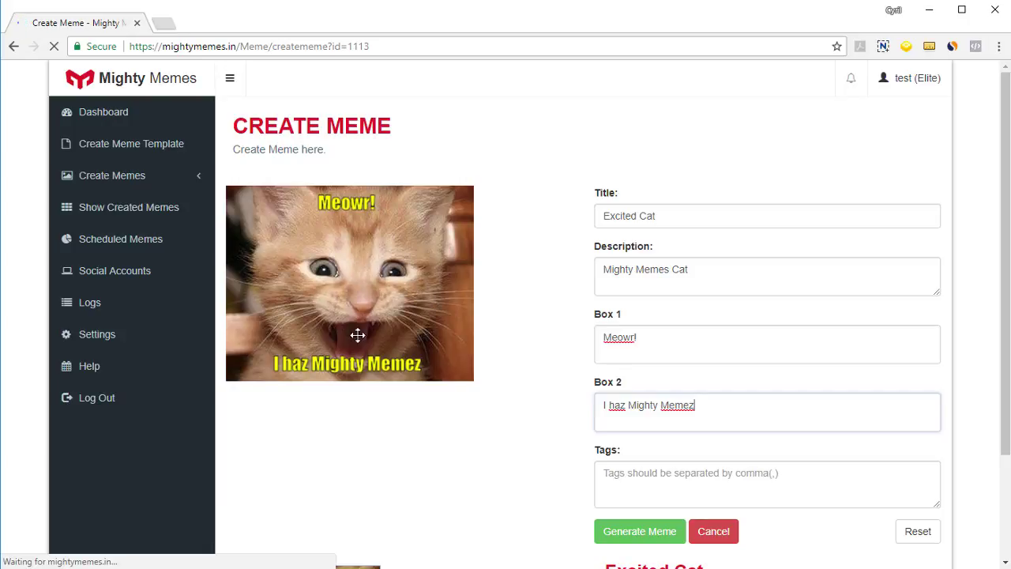
- Place the cursor in the Tags field and scroll down the form
click(684, 485)
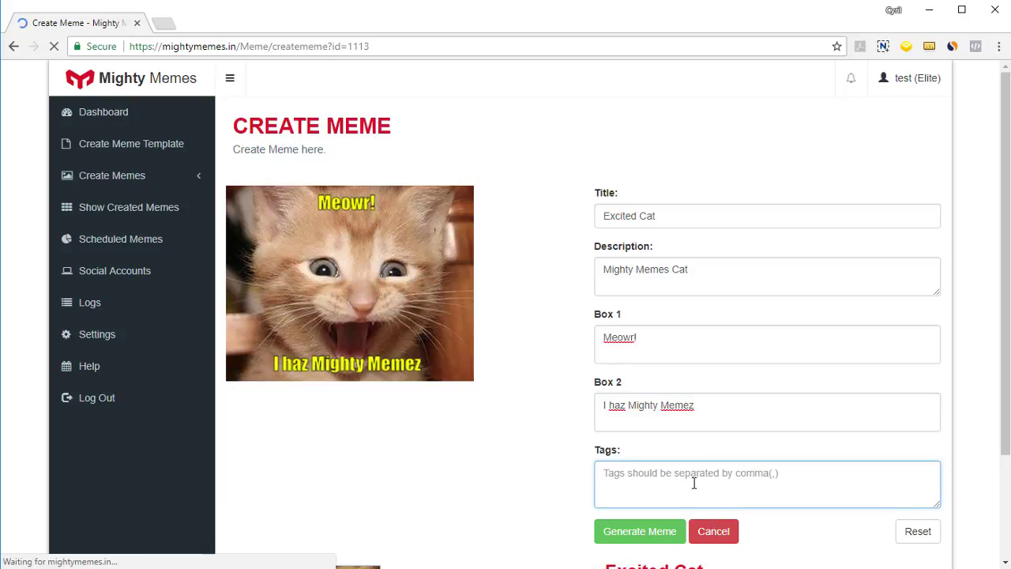
scroll(671, 490, down, 3)
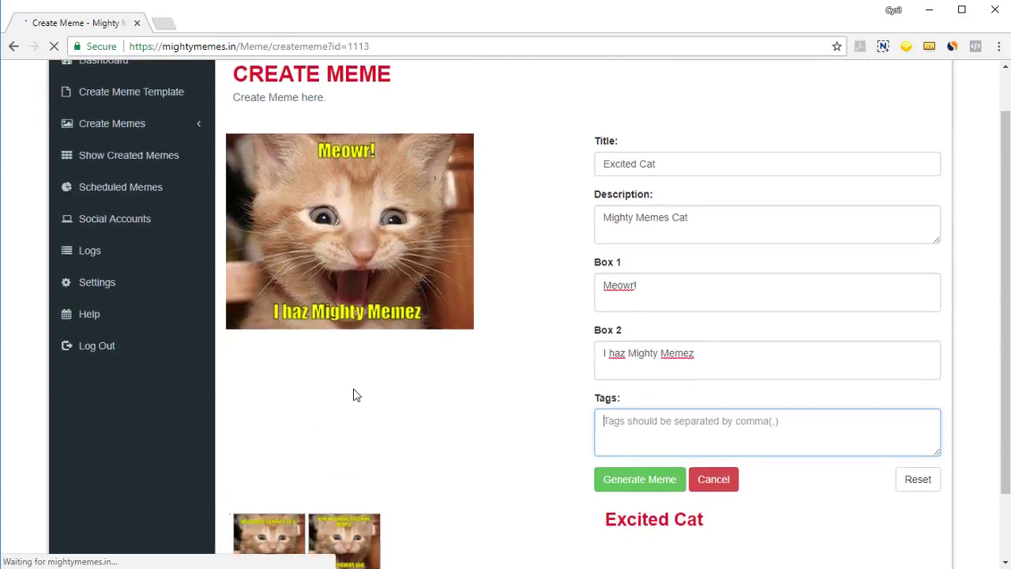
scroll(348, 419, down, 1)
- View the second generated meme enlarged, then close the preview
click(344, 448)
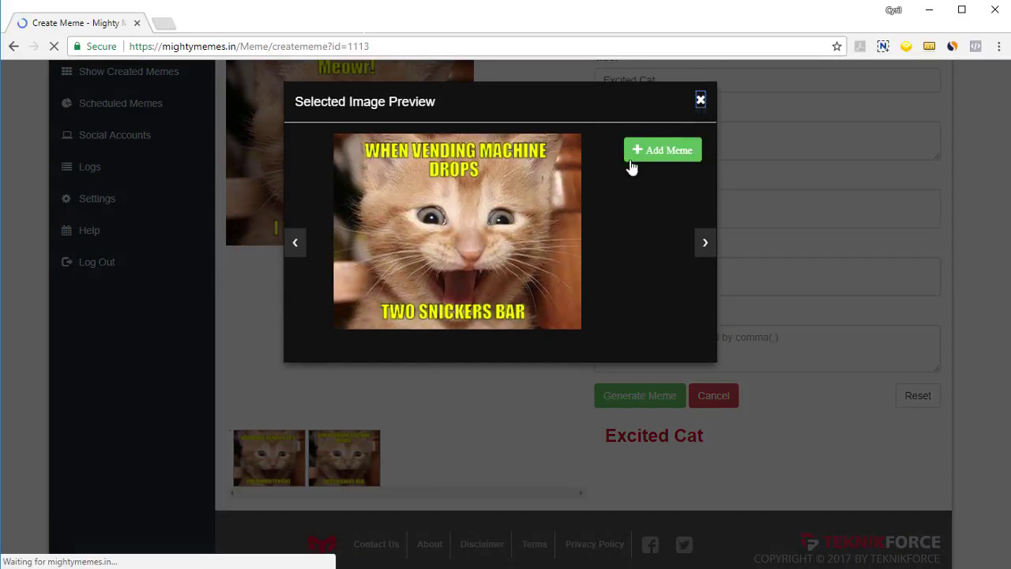
click(700, 101)
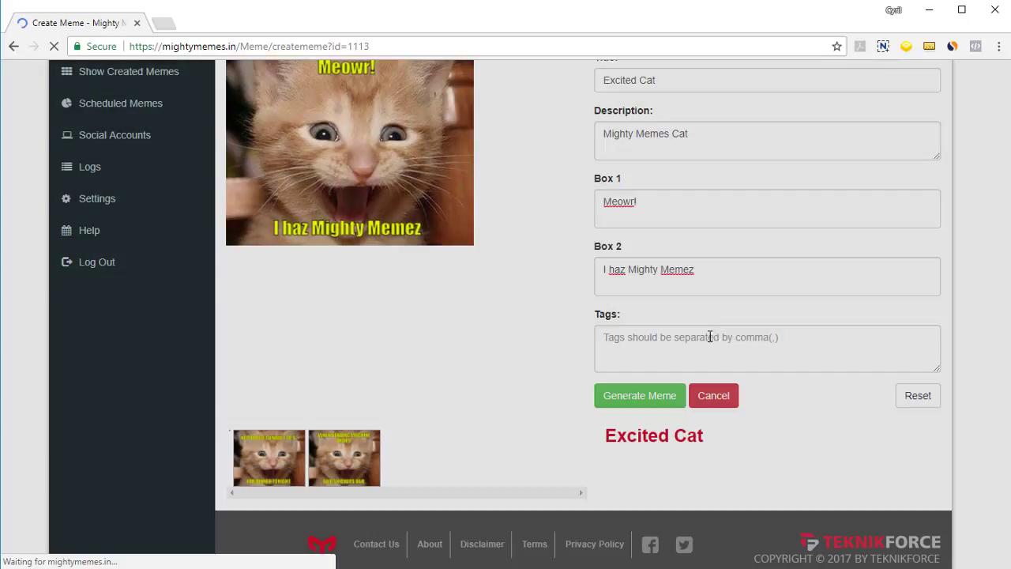
scroll(406, 319, up, 2)
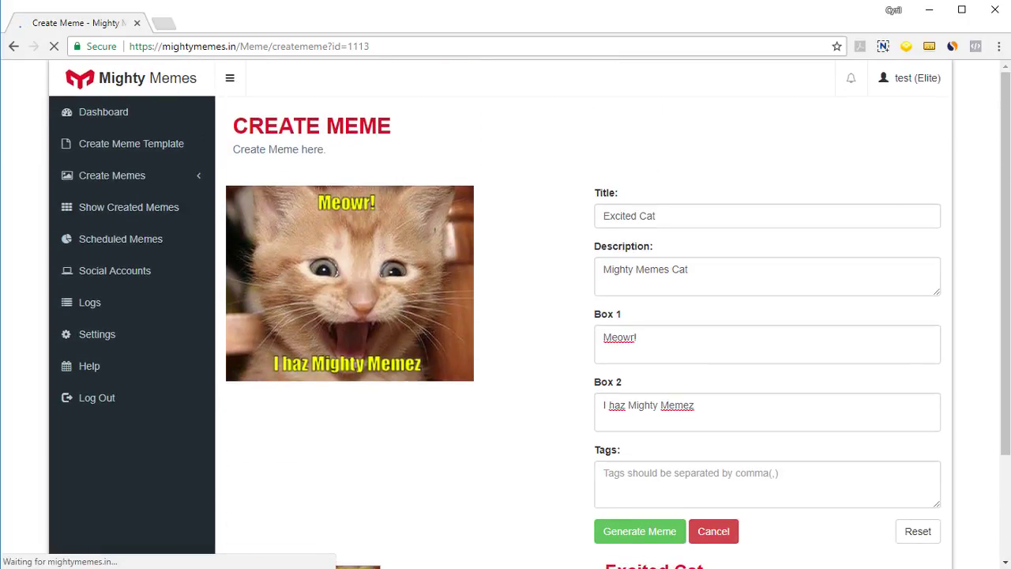
scroll(474, 379, down, 3)
- Generate the Excited Cat meme and view the created memes list
click(644, 396)
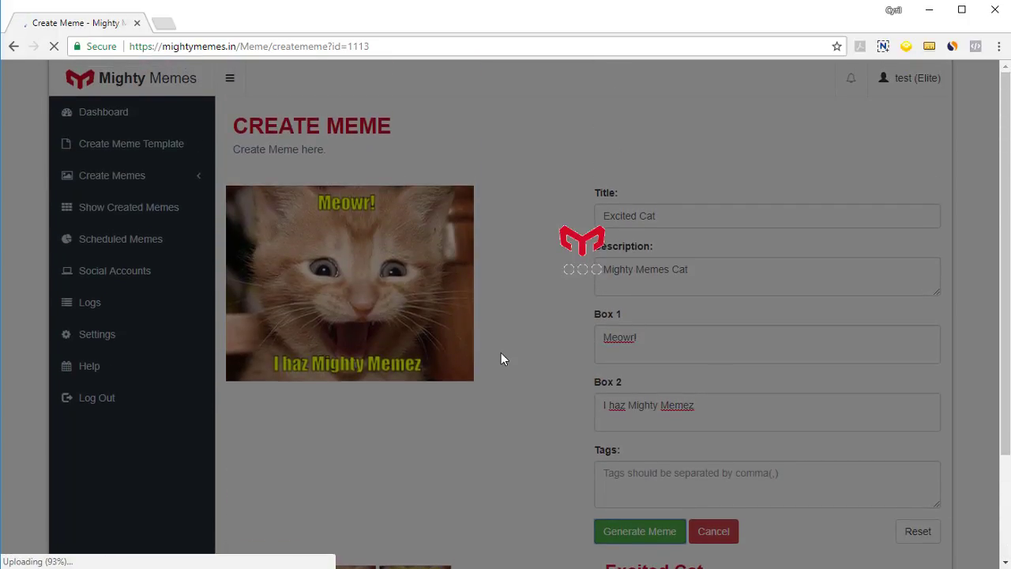
scroll(501, 352, down, 2)
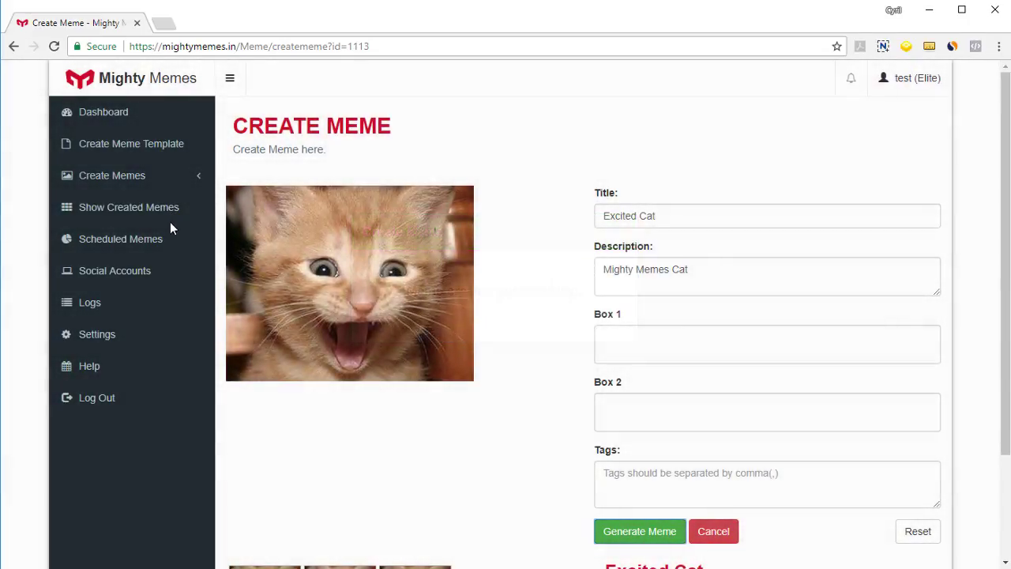
click(172, 208)
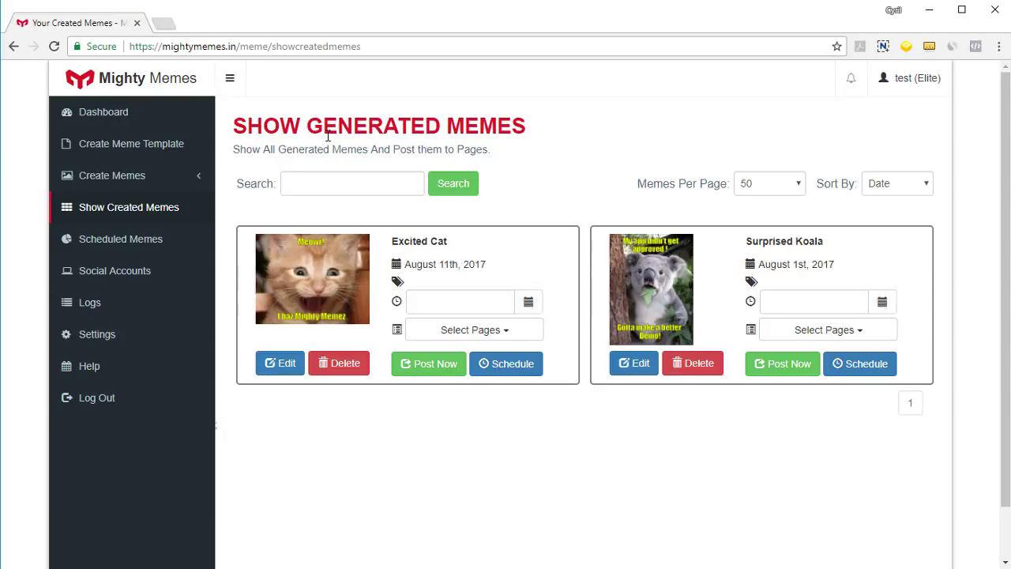
- Select the Facebook page as the Excited Cat meme's destination
drag(322, 126, 448, 126)
click(451, 127)
click(514, 338)
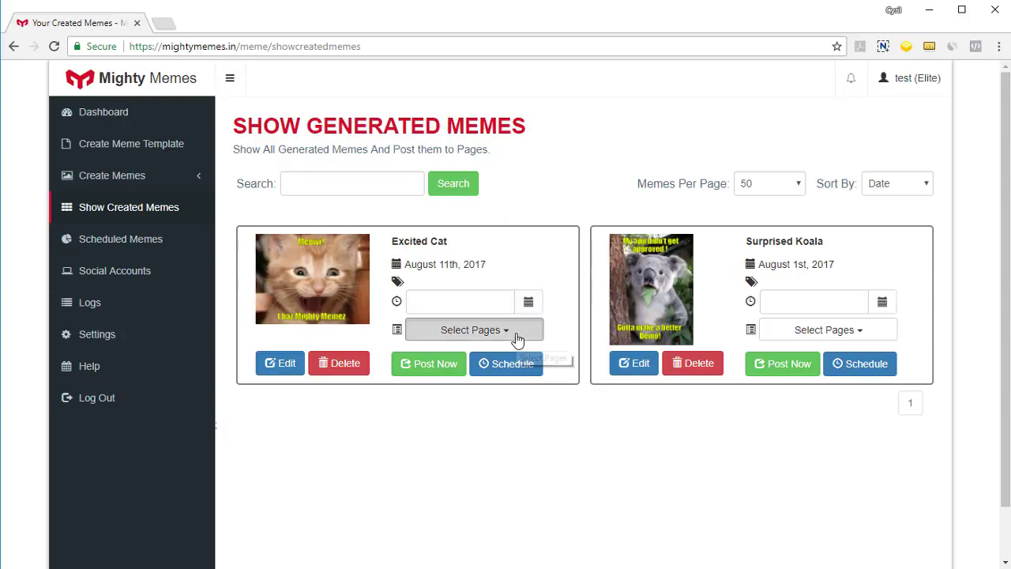
click(432, 384)
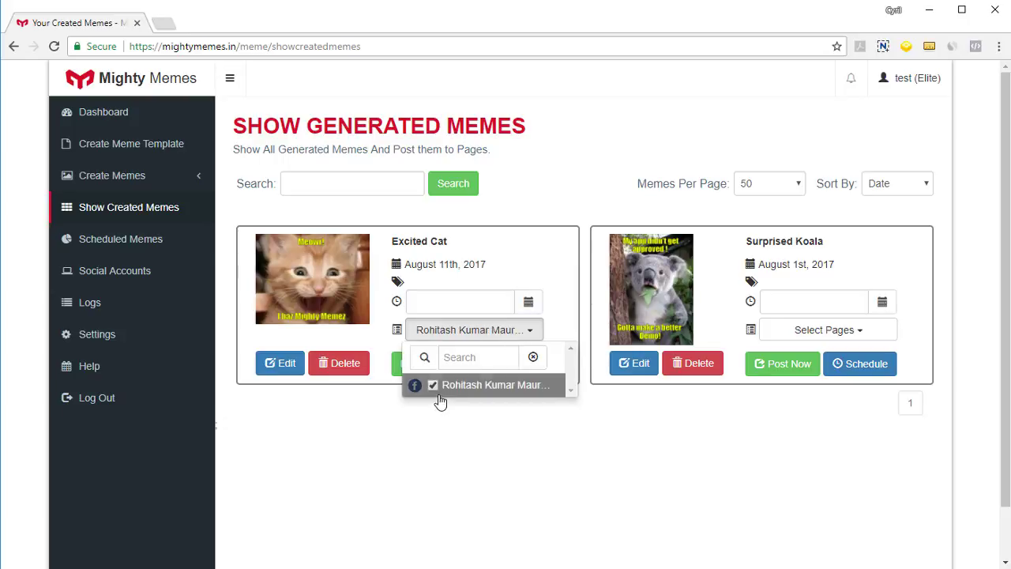
click(441, 412)
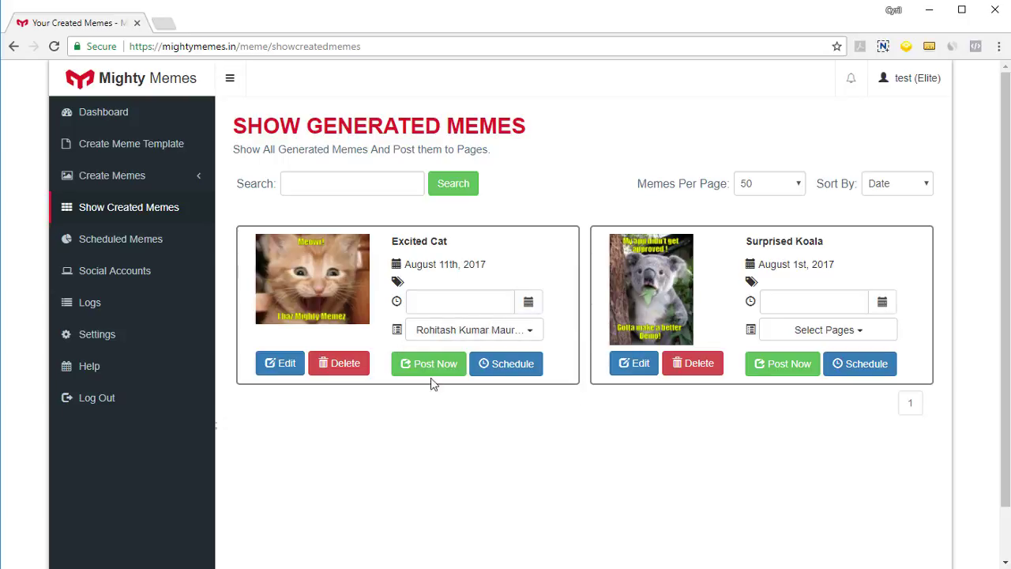
- Post the Excited Cat meme immediately and dismiss the success message
click(432, 370)
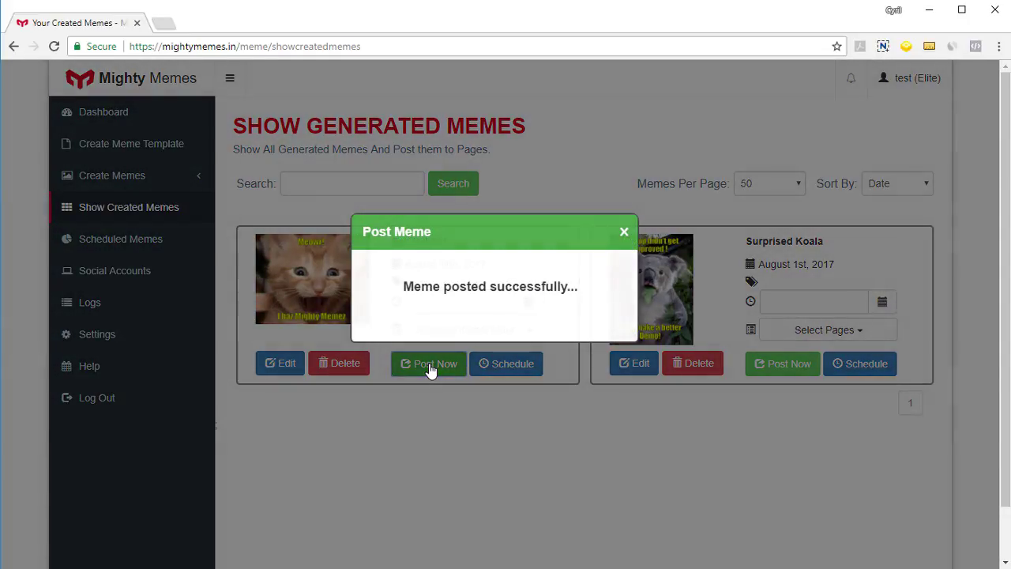
click(624, 231)
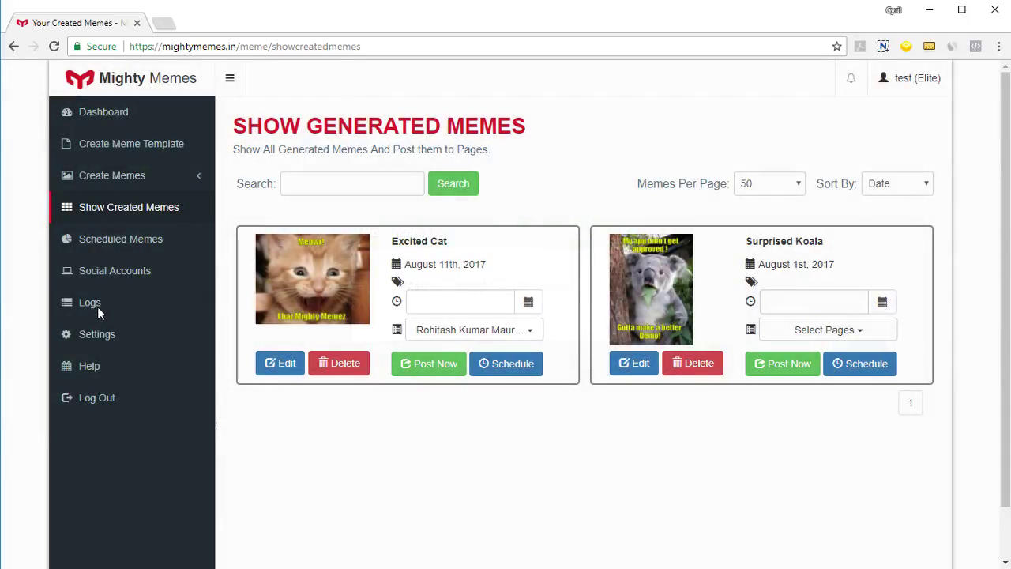
click(158, 313)
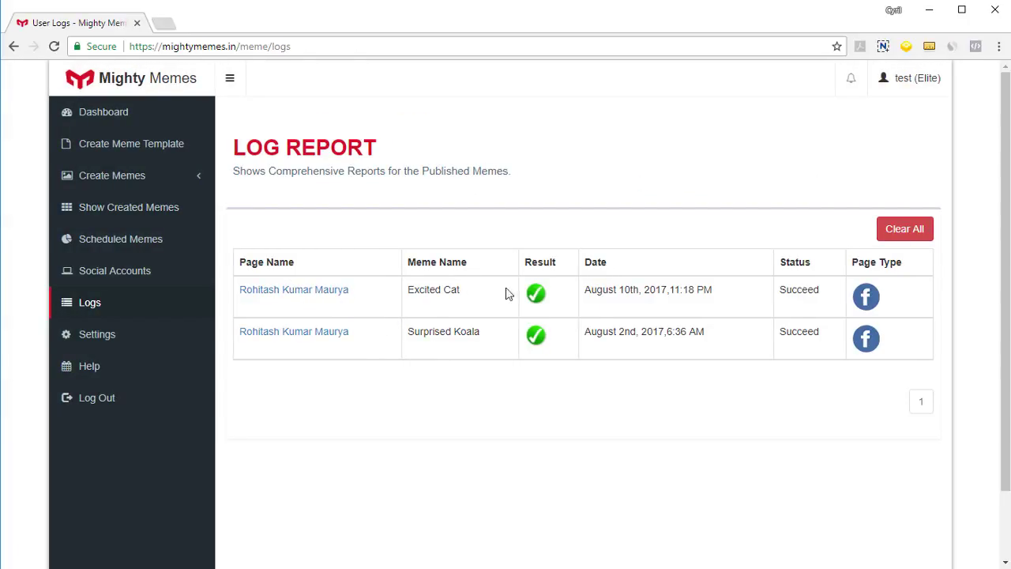
- Highlight the Excited Cat post's logged time, then return to the created memes list
drag(508, 294, 630, 286)
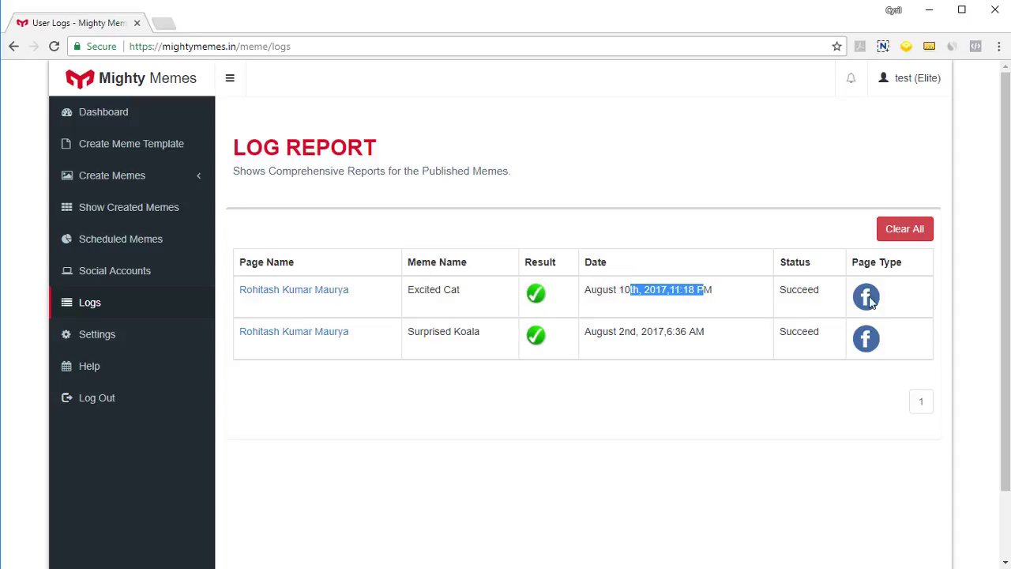
click(133, 208)
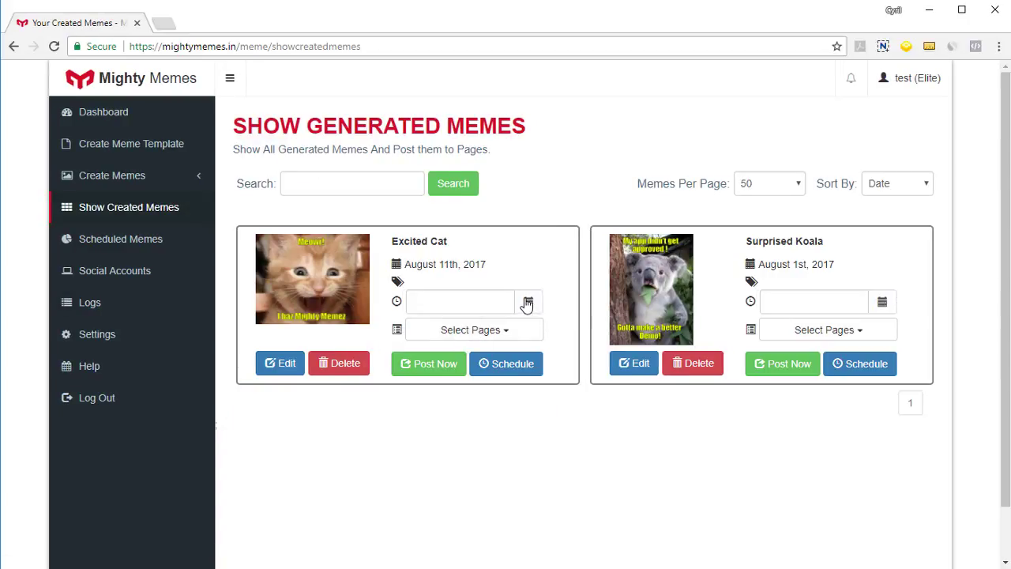
- Set the Excited Cat posting date to August 11 at 11:30 AM
click(527, 303)
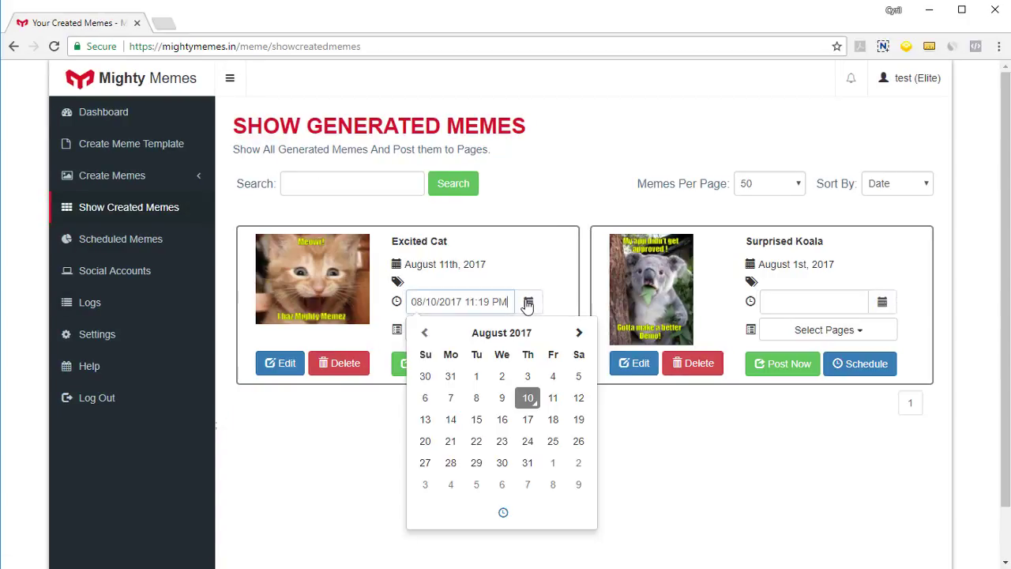
click(553, 400)
click(503, 514)
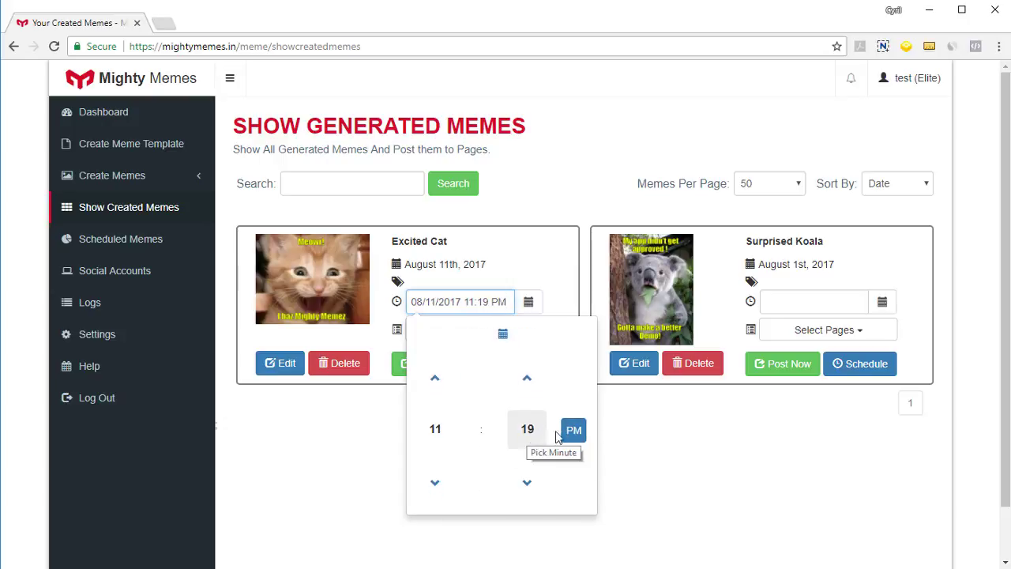
click(518, 435)
click(526, 418)
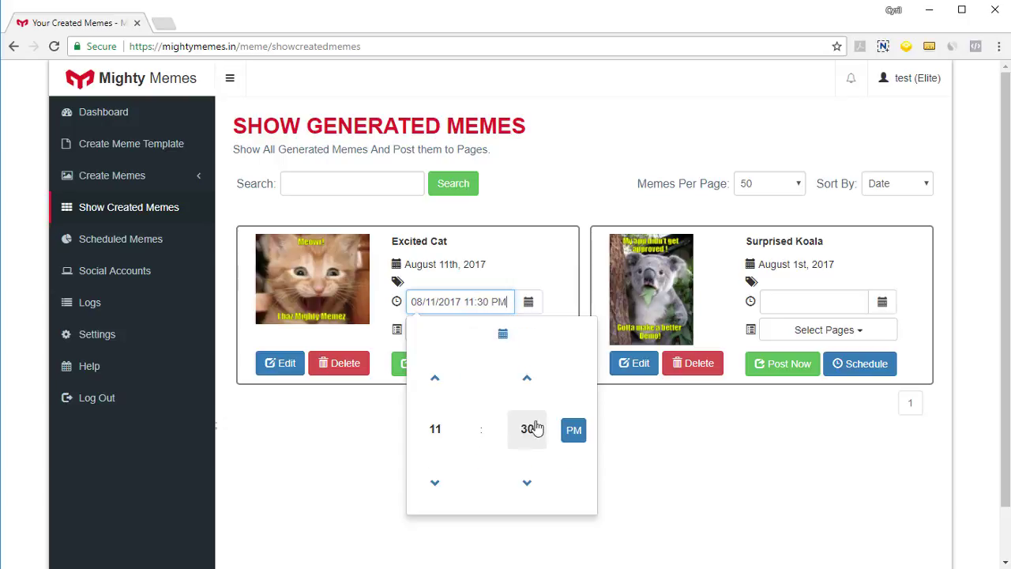
click(571, 439)
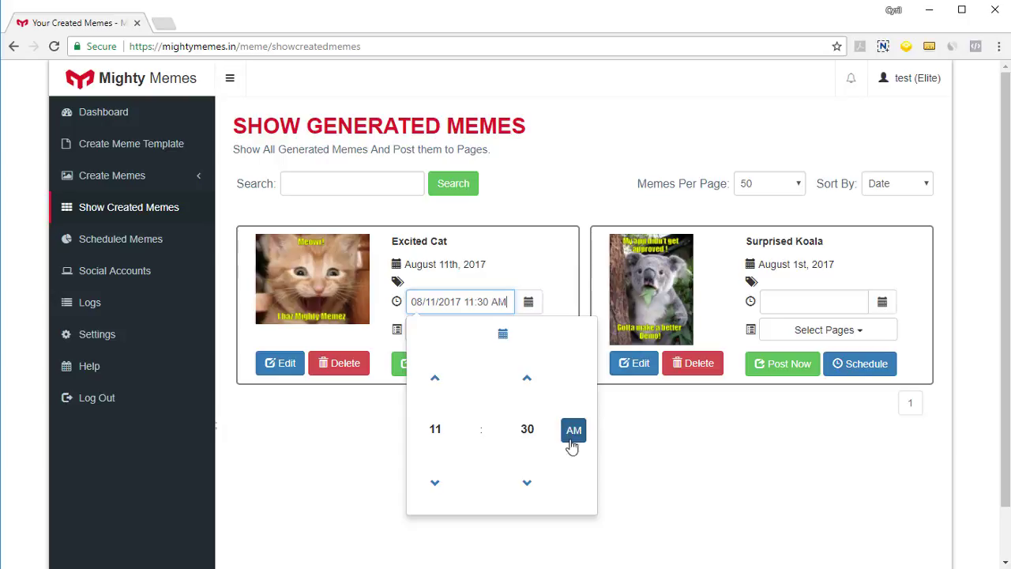
click(543, 290)
- Tick the Facebook page as destination and schedule the meme
click(517, 373)
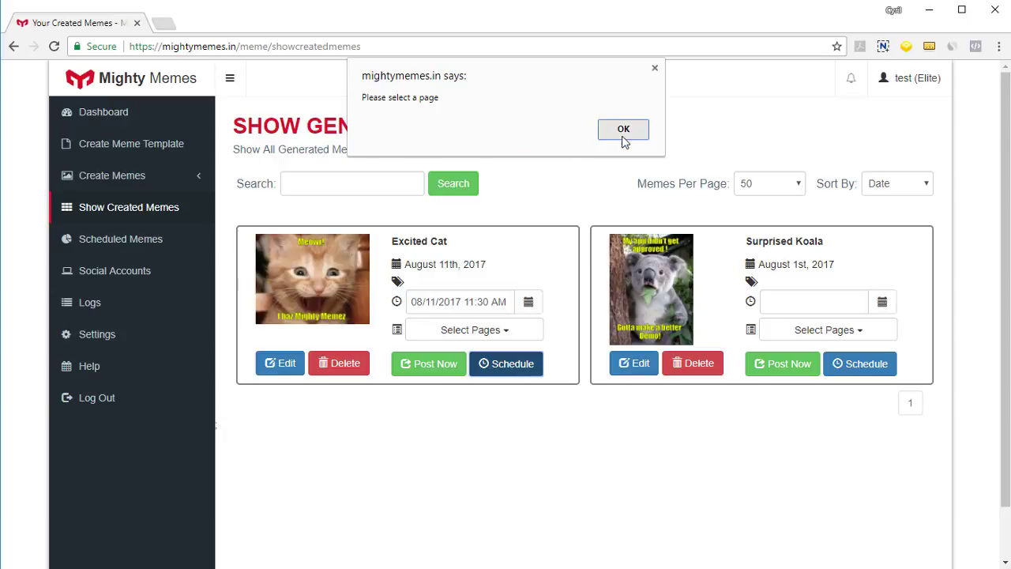
click(623, 128)
click(478, 331)
click(438, 384)
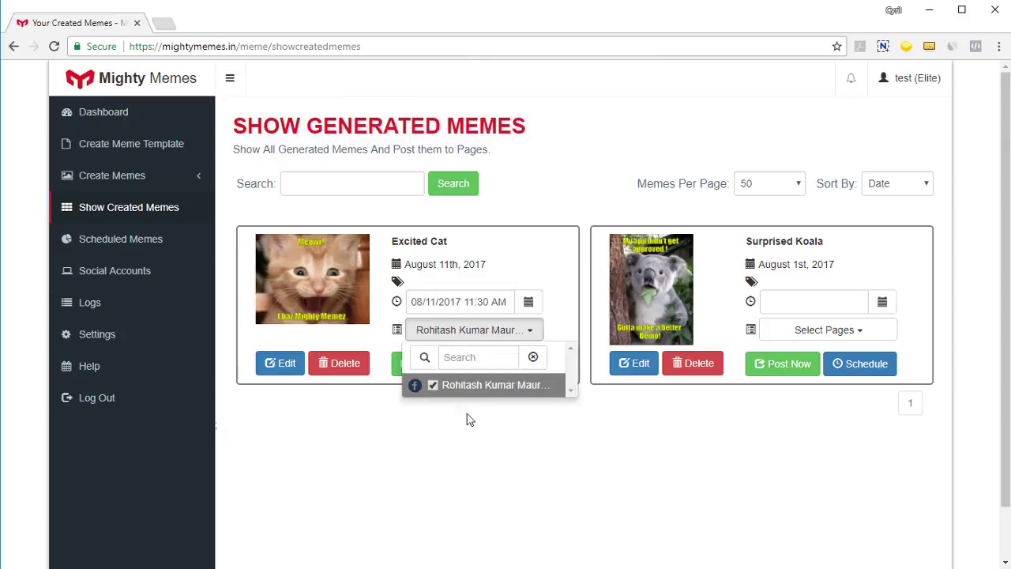
click(531, 367)
click(531, 367)
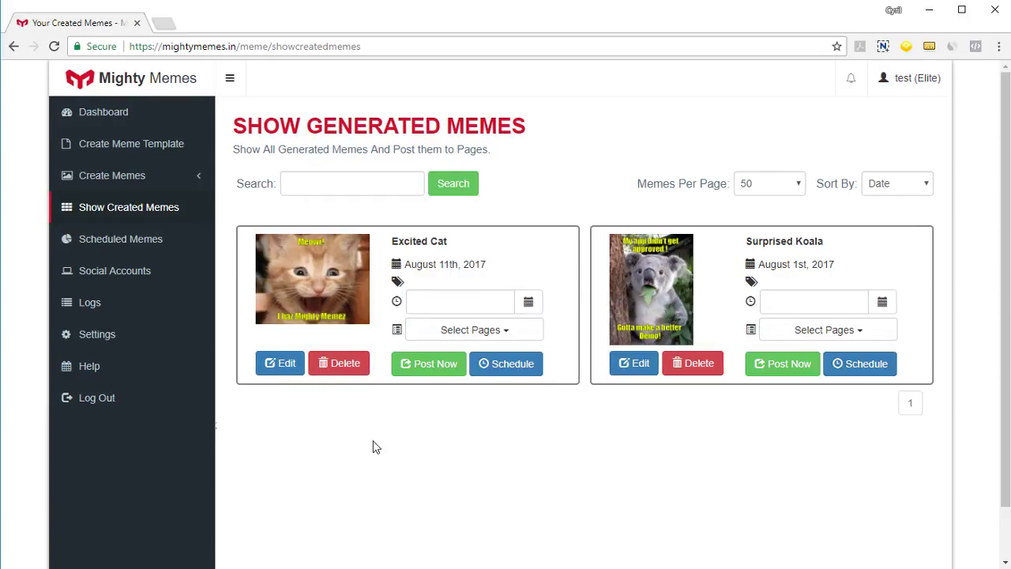
- Recheck the destination page list, then view the scheduled memes list
click(468, 335)
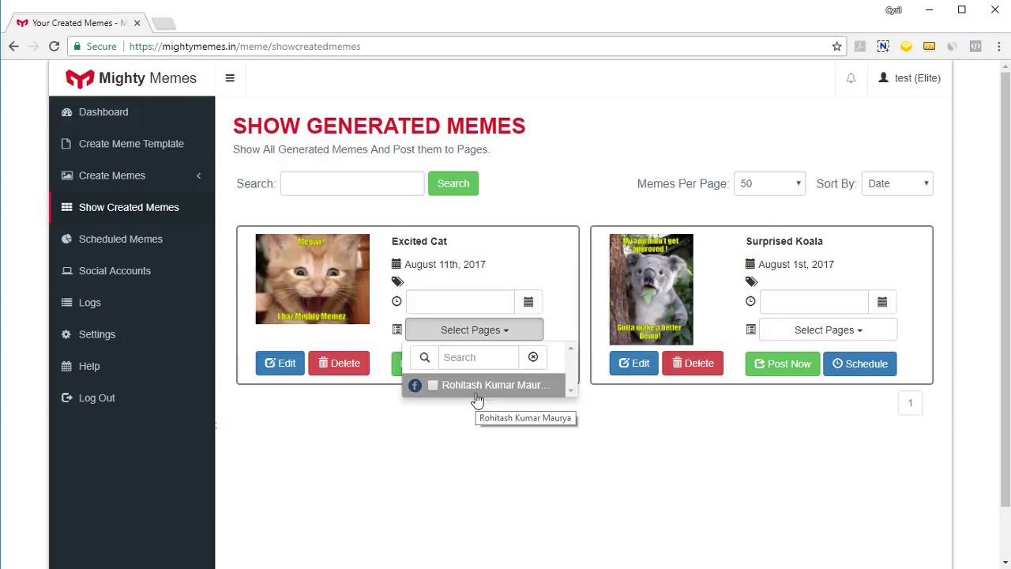
click(508, 357)
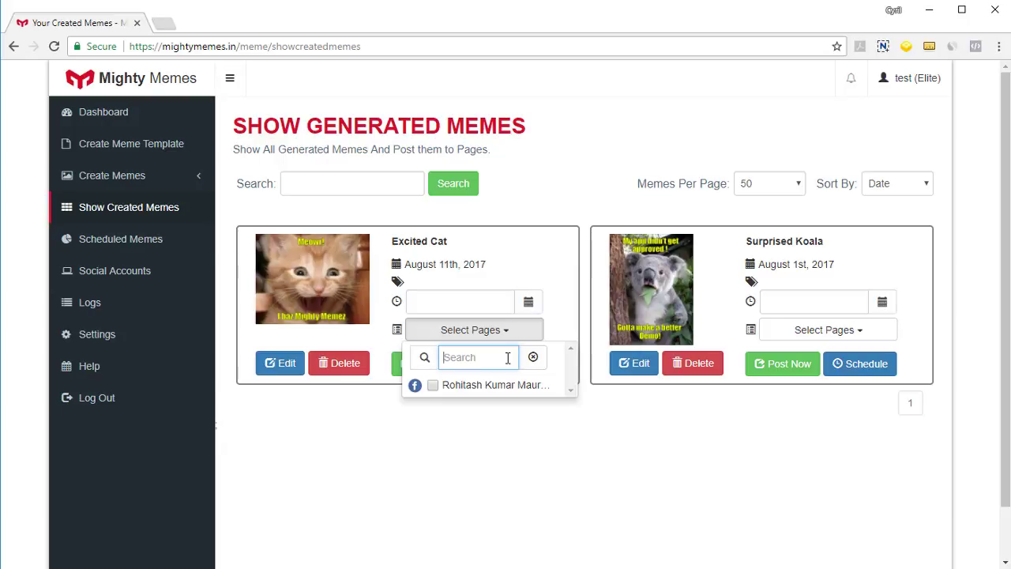
click(441, 422)
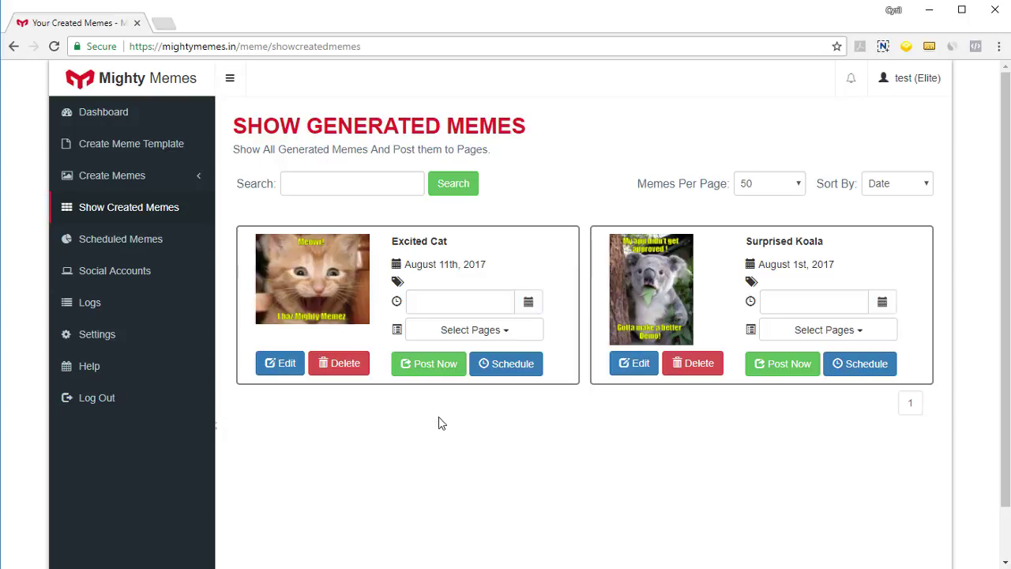
click(143, 237)
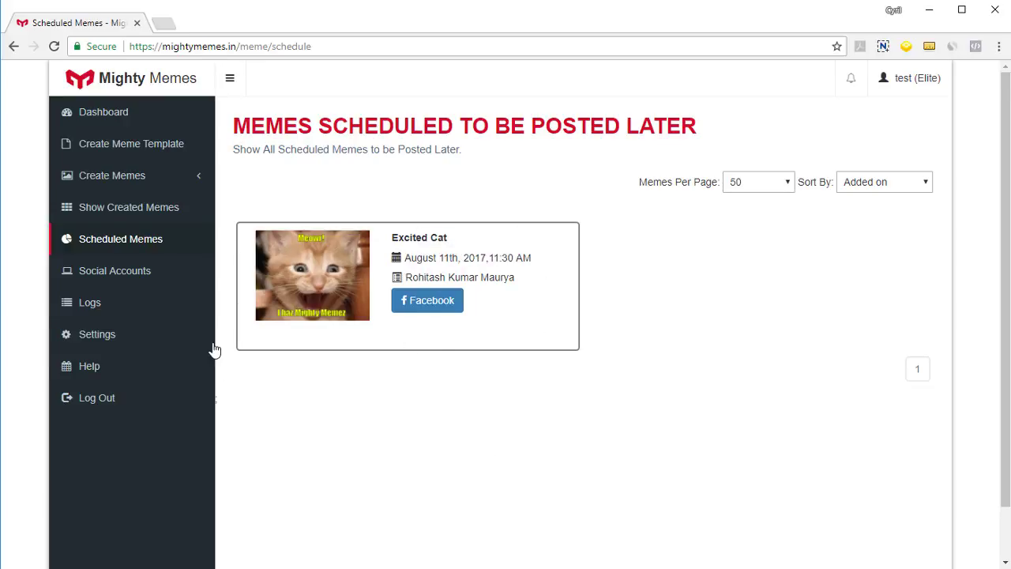
- Go to Social Accounts and start adding another Facebook account
click(143, 271)
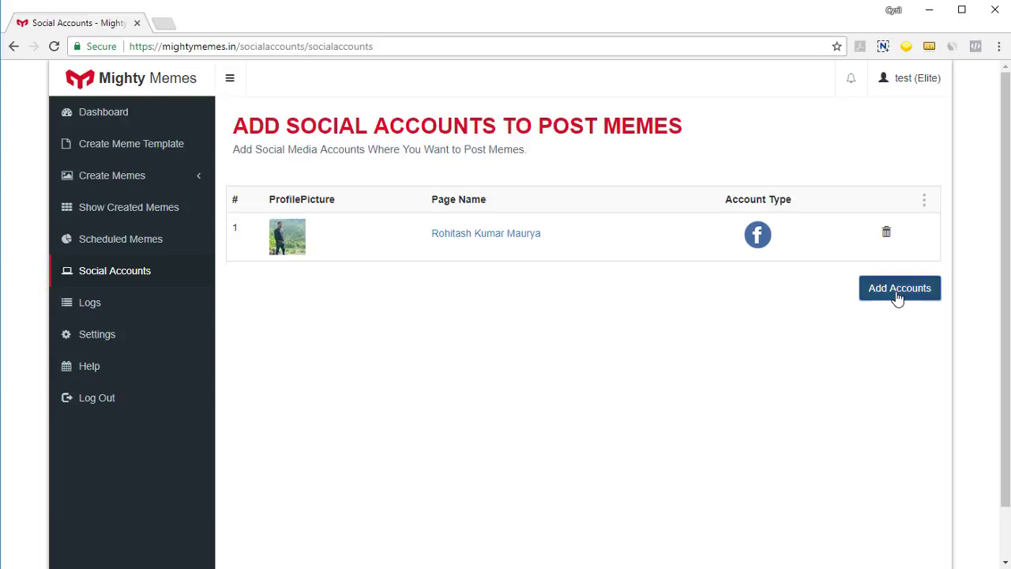
click(898, 297)
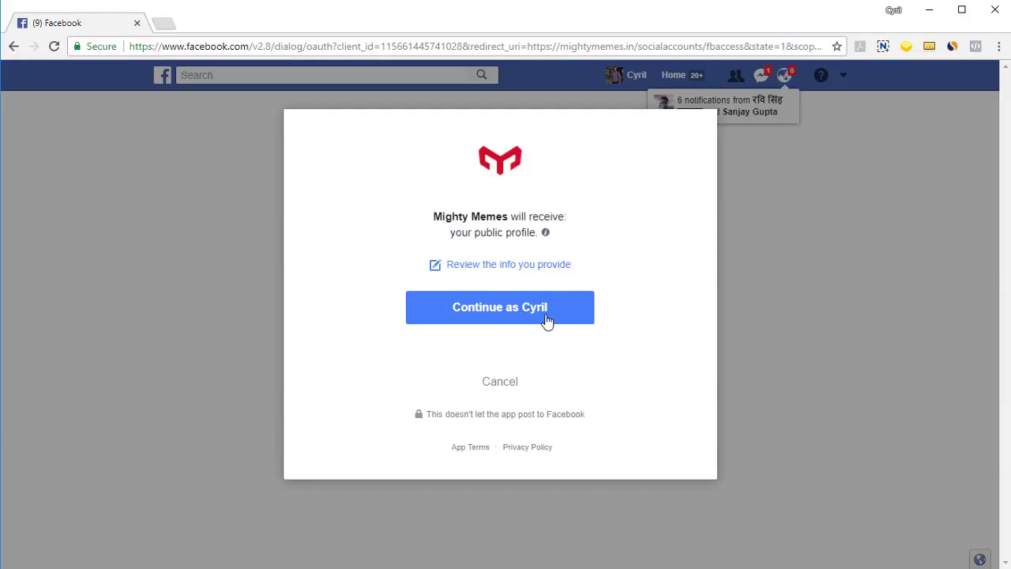
- Authorize Mighty Memes on Facebook with a Public post audience and permission to manage Pages
click(546, 320)
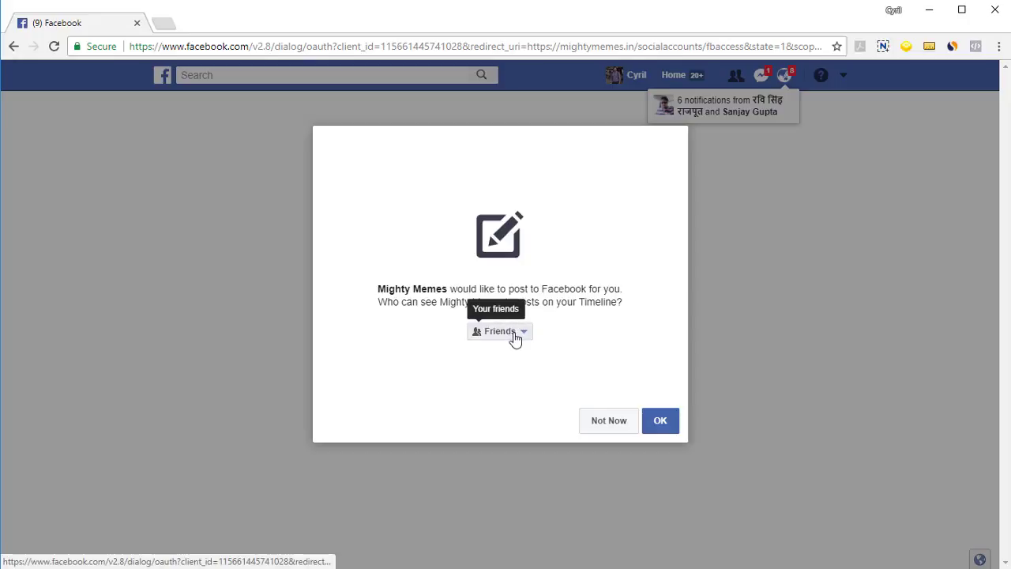
click(517, 338)
click(562, 348)
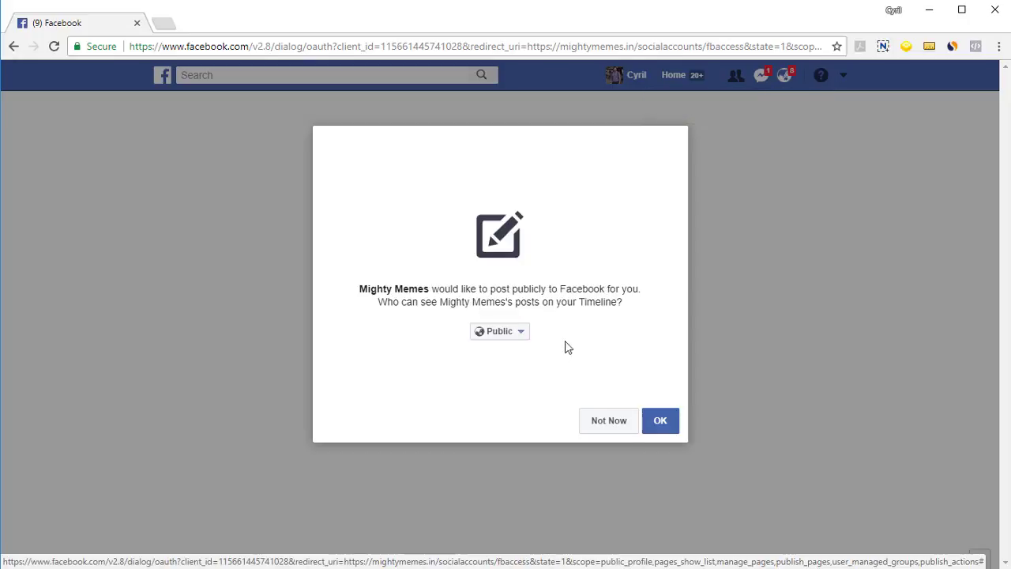
click(662, 423)
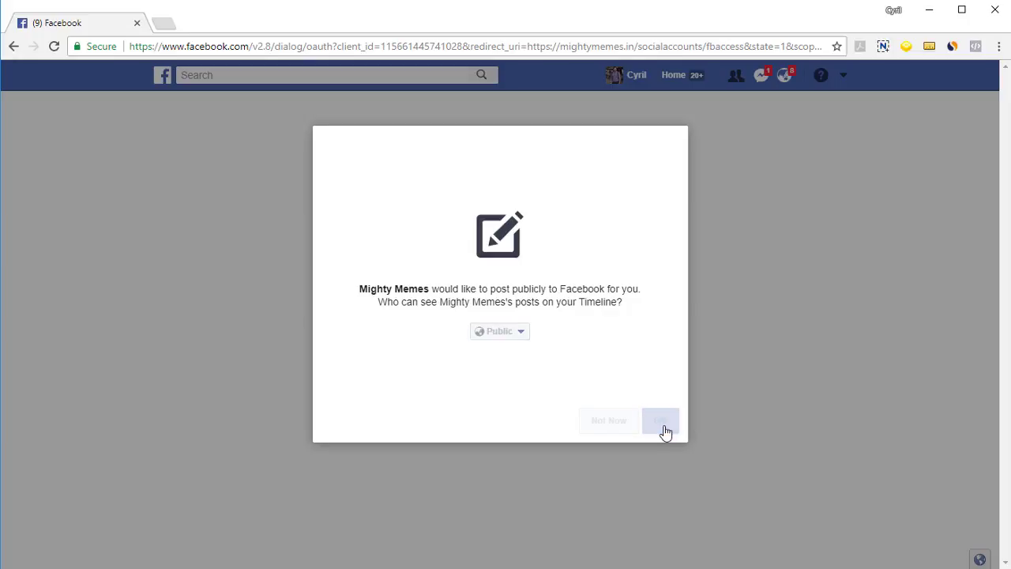
click(657, 423)
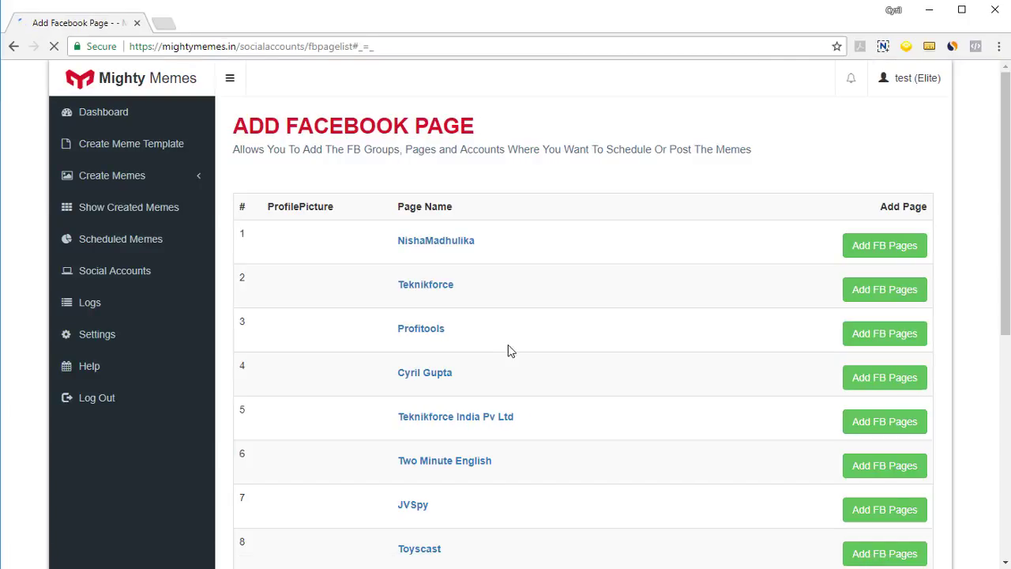
- Find Teknikforce in the Add Facebook Page list and add it as a posting account
scroll(506, 348, down, 3)
scroll(506, 351, down, 5)
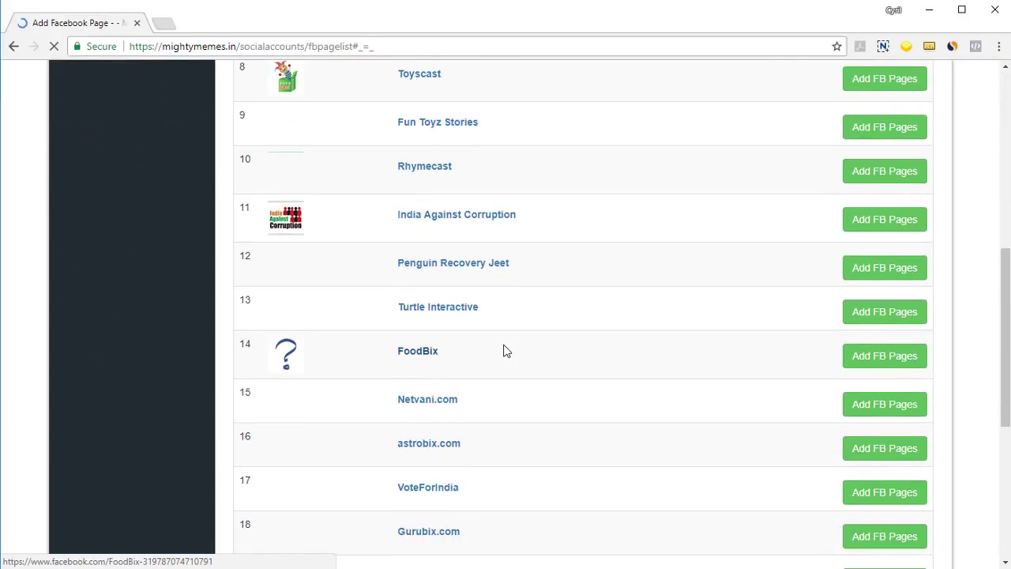
scroll(505, 353, down, 3)
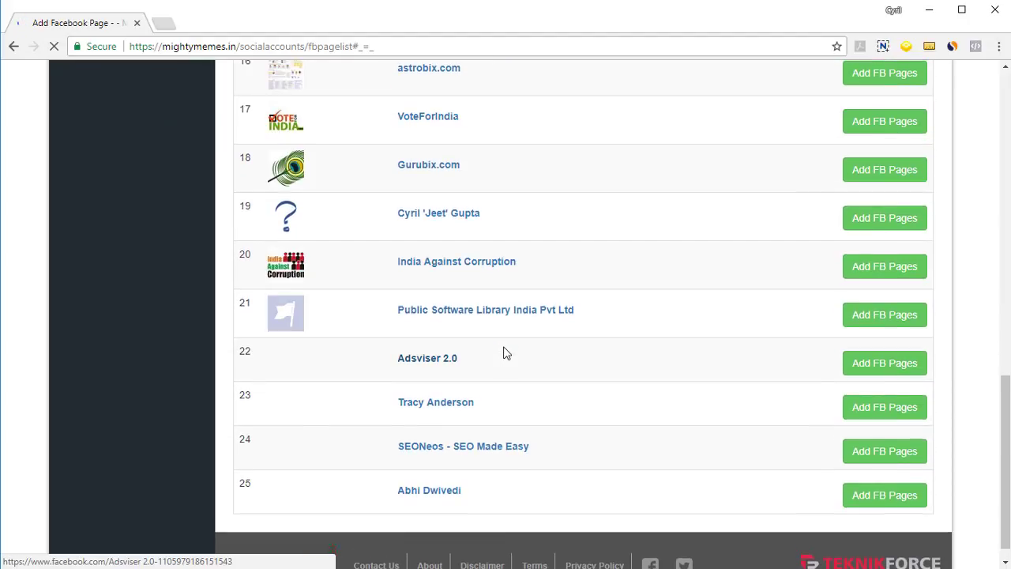
scroll(506, 353, up, 10)
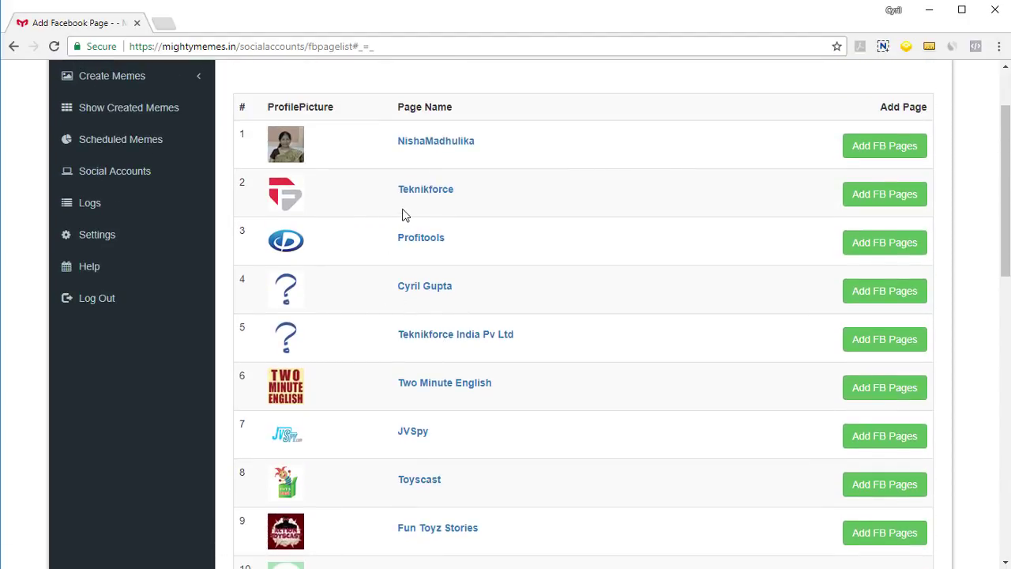
click(884, 199)
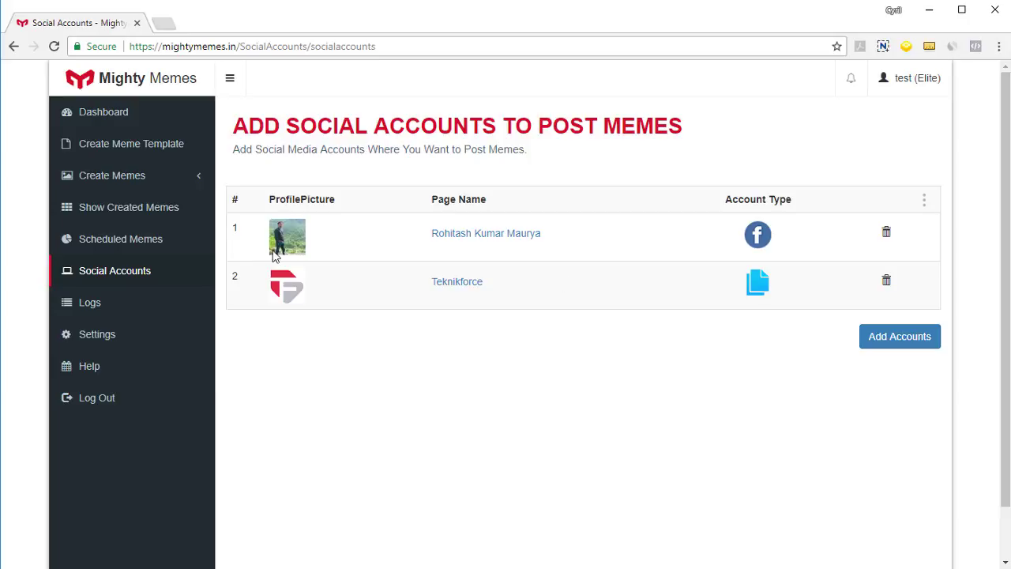
- Post the Excited Cat meme to the Teknikforce page, then start a new custom meme template
click(127, 178)
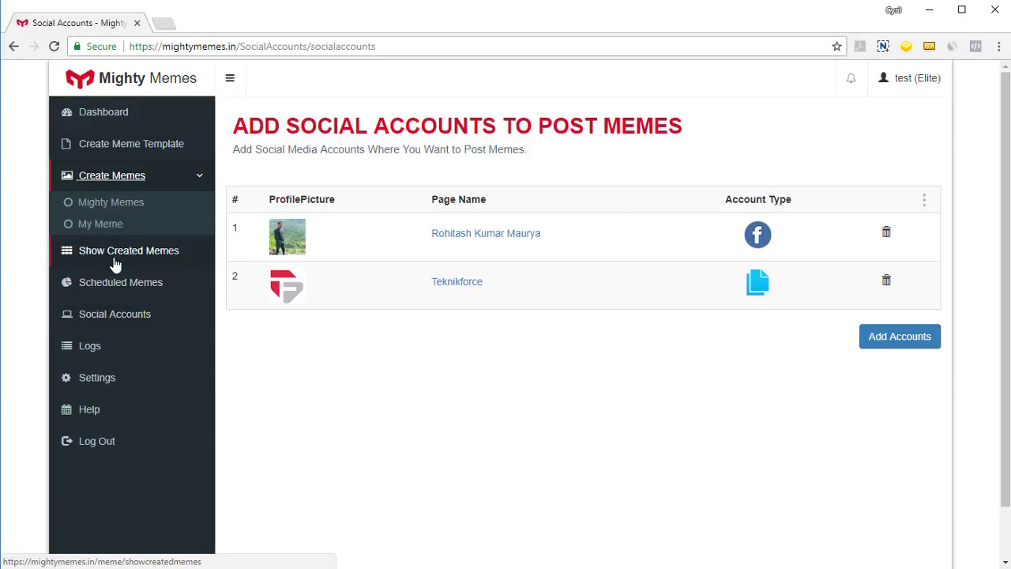
click(129, 265)
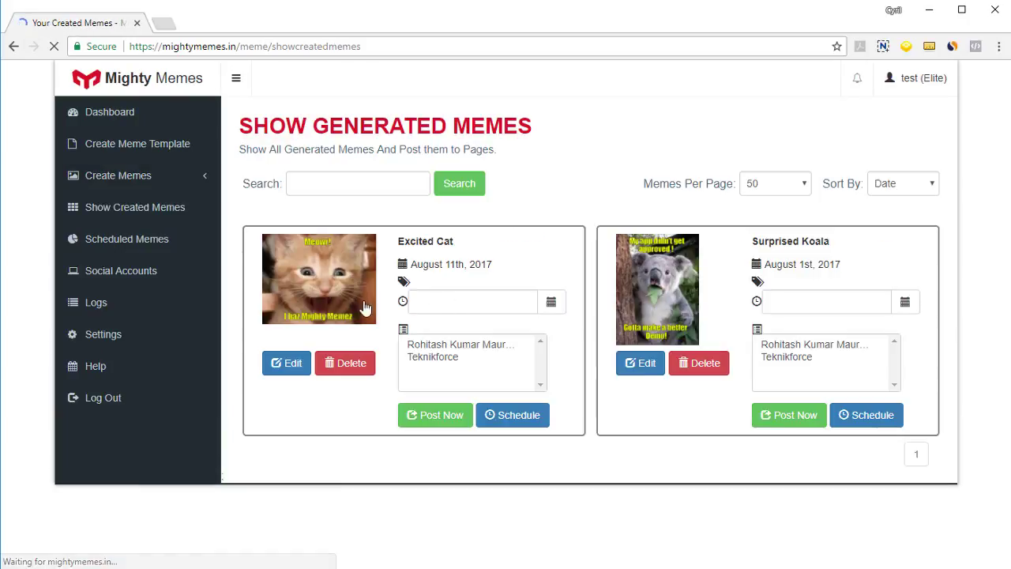
click(525, 332)
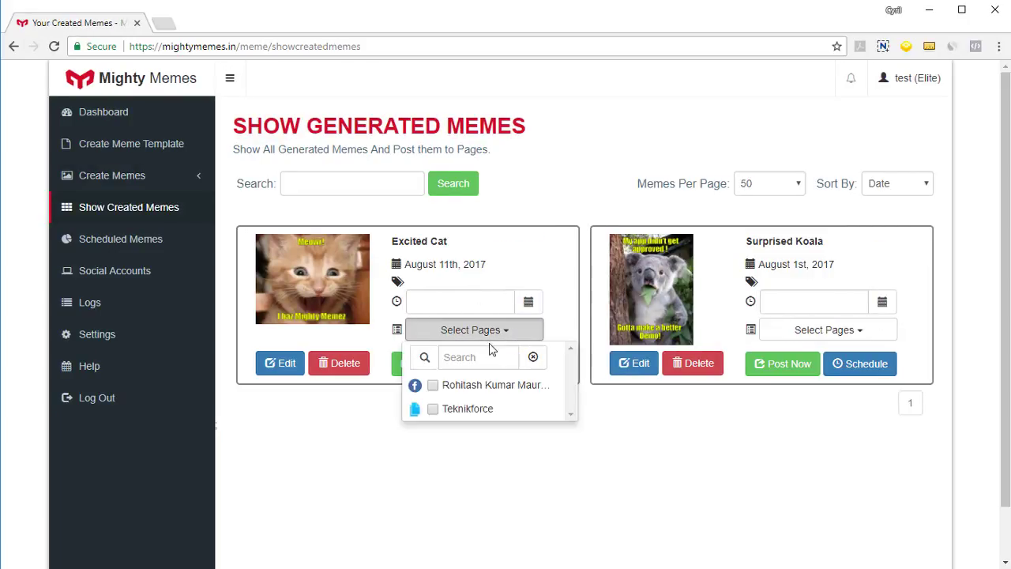
click(434, 409)
click(340, 399)
click(426, 365)
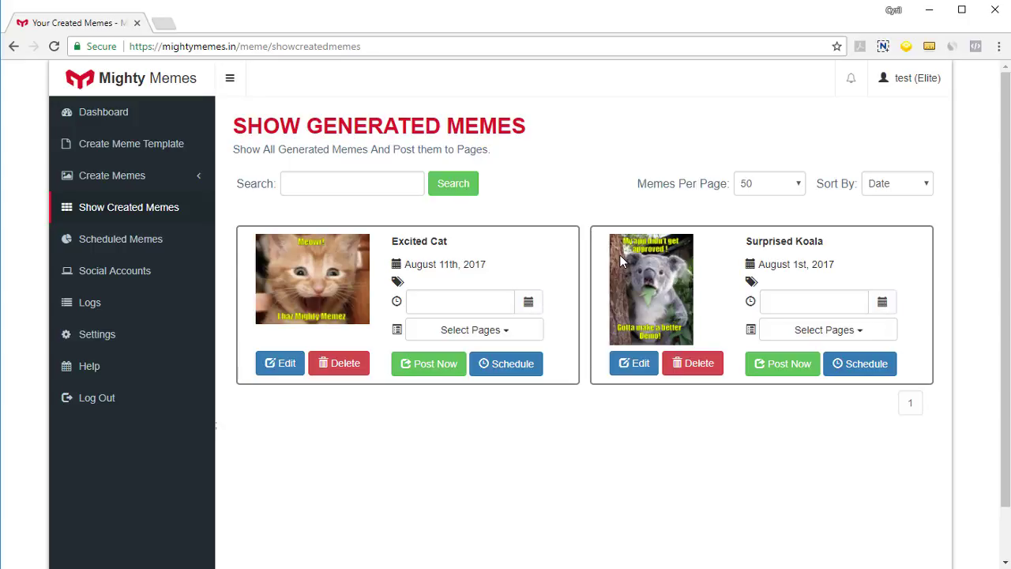
click(183, 149)
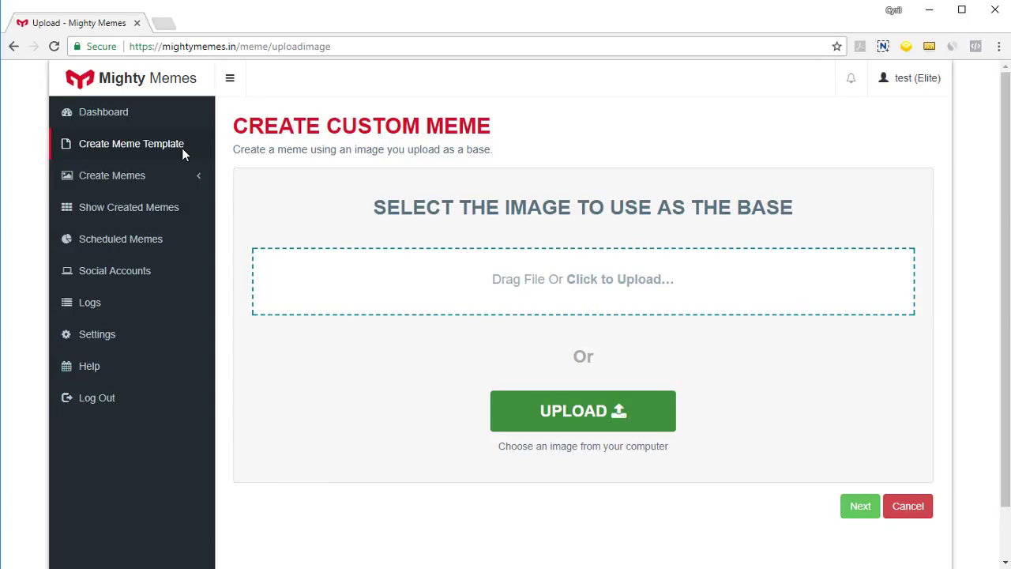
- Upload Course cover.jpg from the Desktop as the template's base image
click(638, 416)
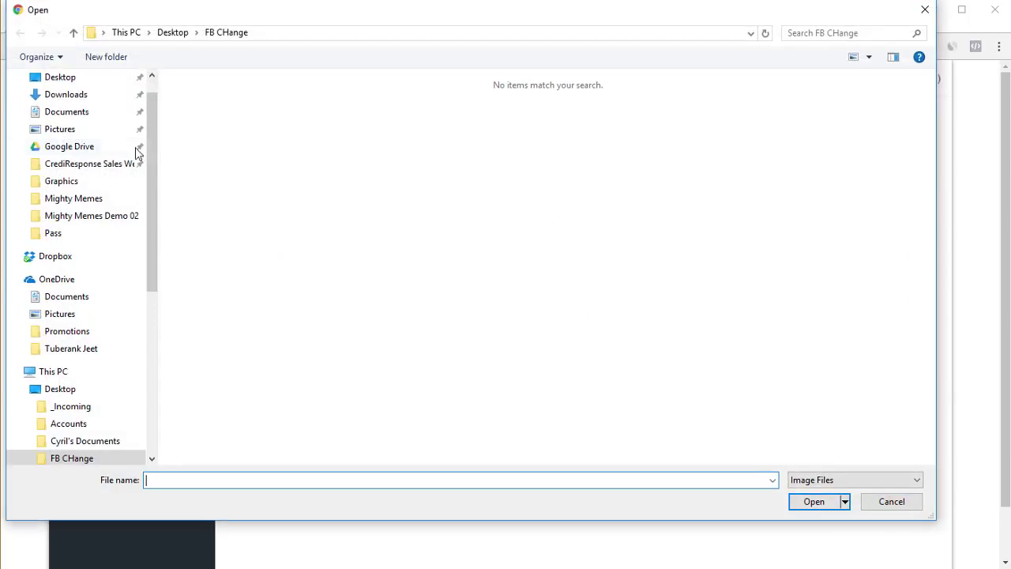
click(60, 77)
click(439, 226)
double_click(438, 225)
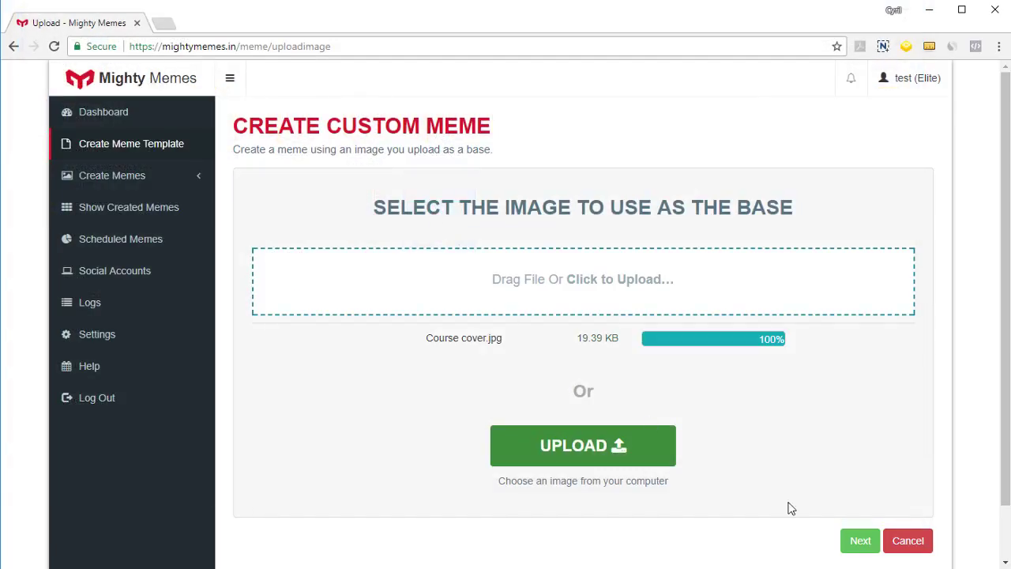
click(861, 541)
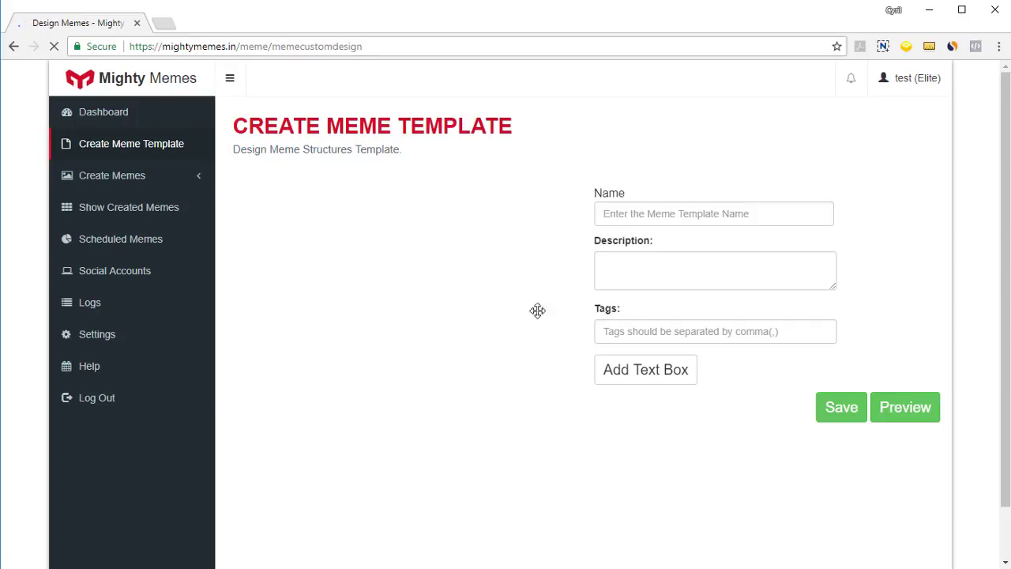
- Add an 'Enter Text Here' box (Impact, 30 px) against the image's top edge
click(628, 276)
scroll(655, 260, down, 1)
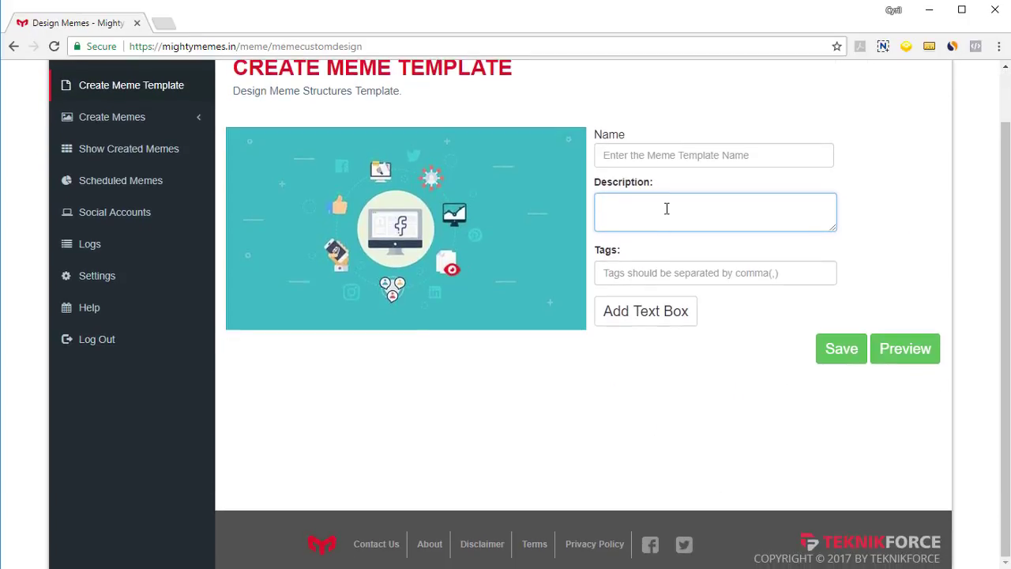
click(645, 276)
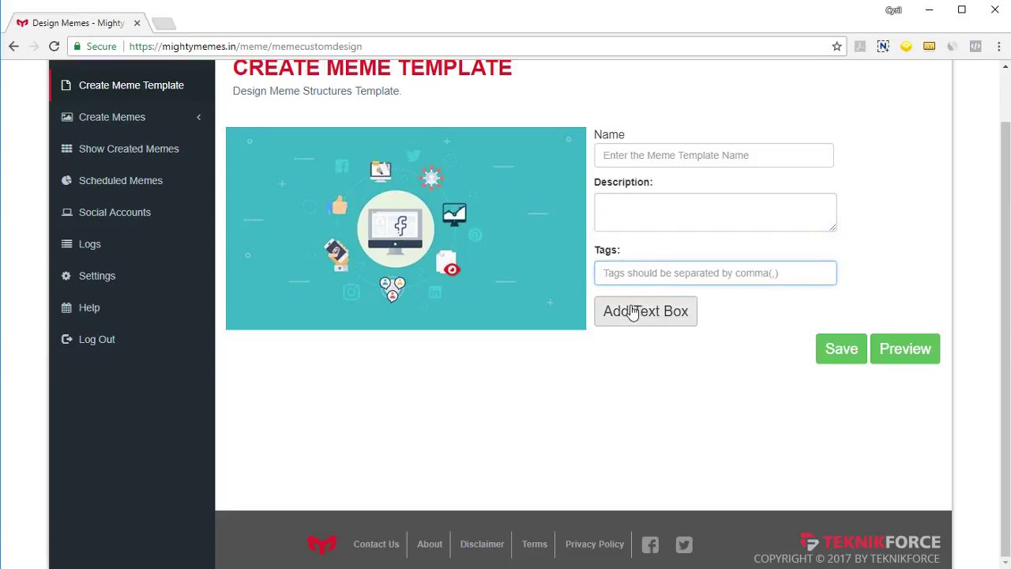
click(635, 311)
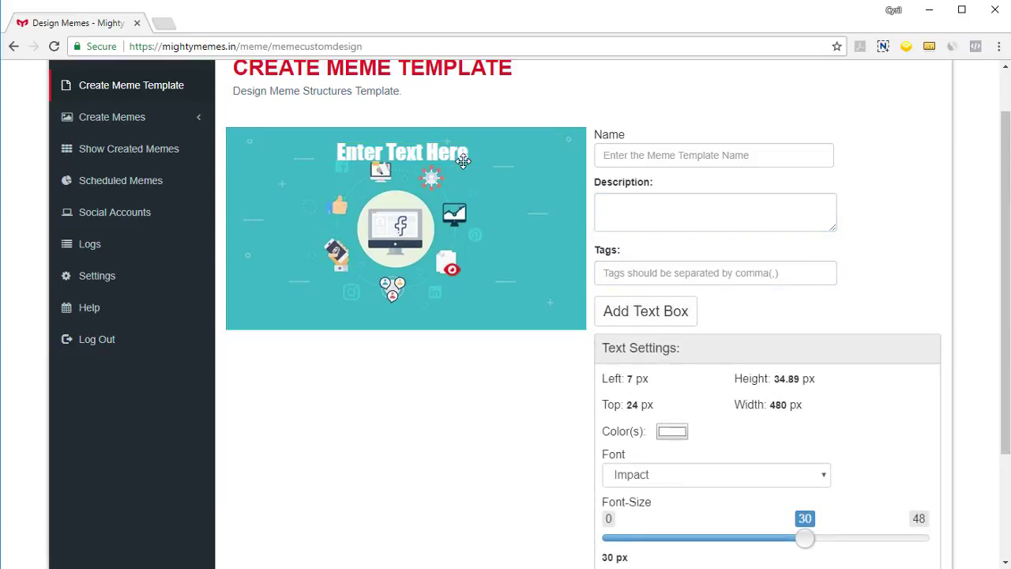
drag(457, 153, 459, 148)
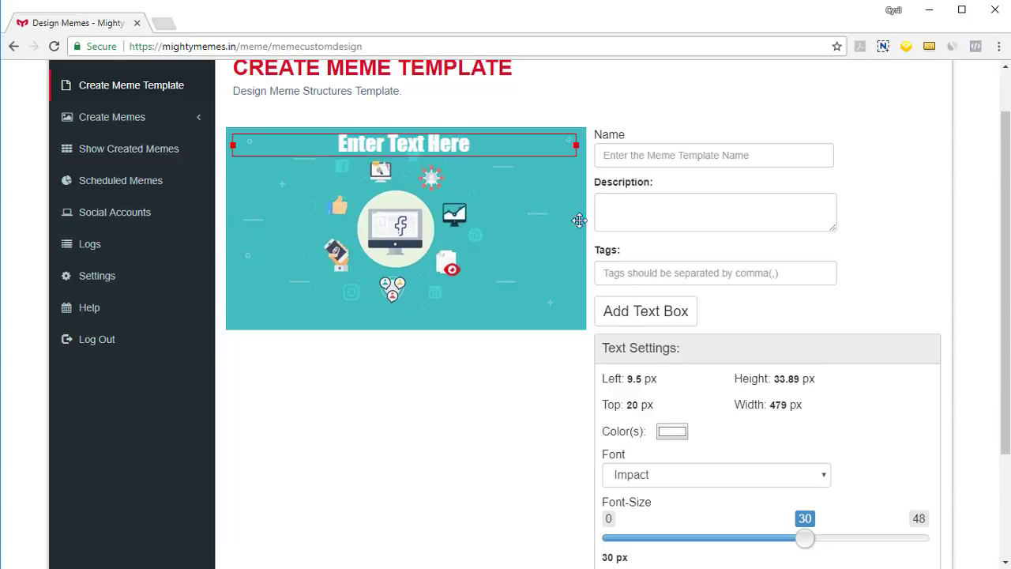
scroll(668, 470, down, 1)
scroll(668, 470, down, 1)
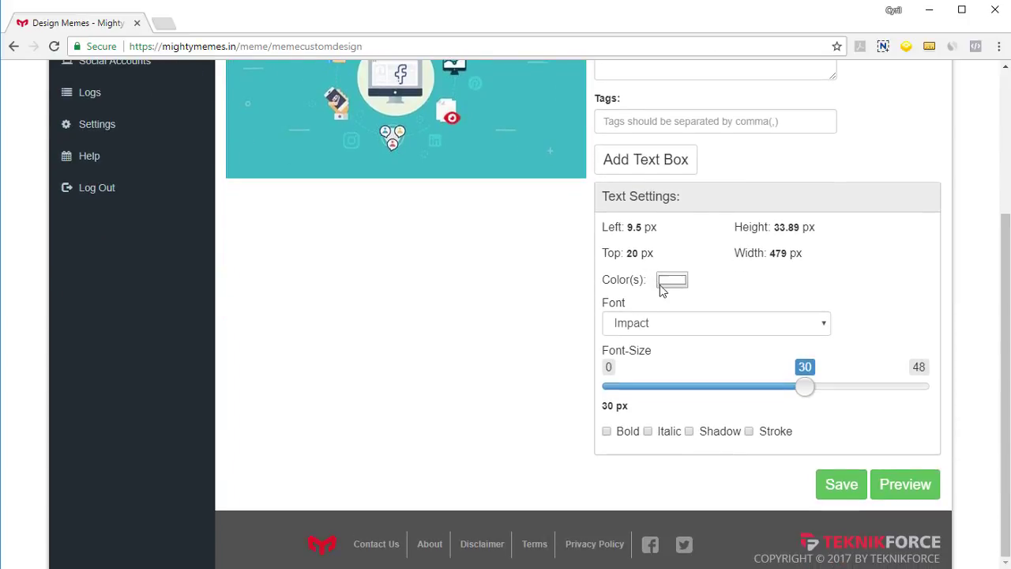
click(665, 283)
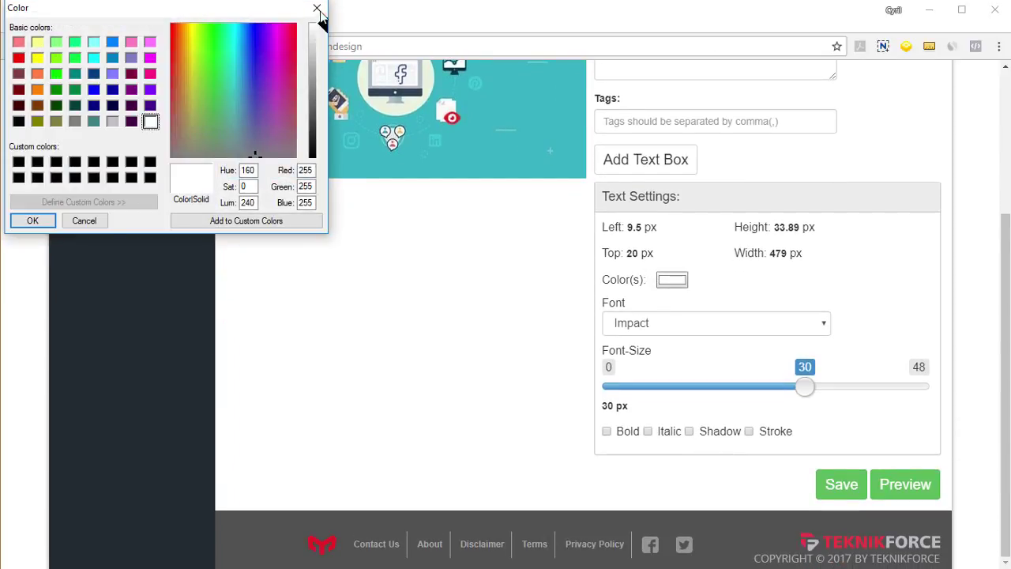
- Leave the text colour unchanged and keep the Impact font
click(318, 10)
click(660, 327)
click(661, 327)
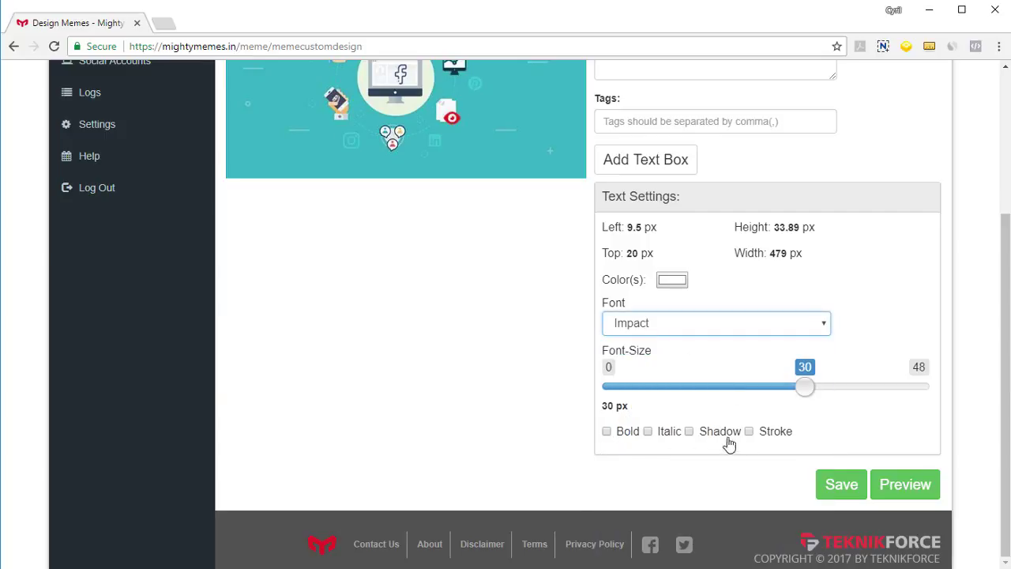
click(853, 488)
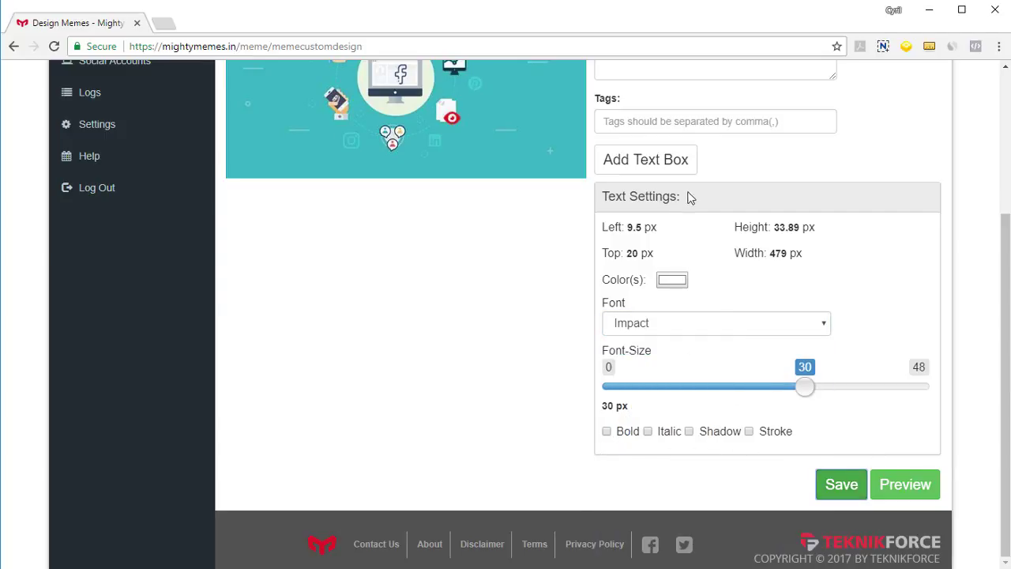
- Place a second text box at the image's left middle, narrowed to 122.5 × 73.22 px
click(672, 163)
scroll(404, 379, up, 2)
scroll(411, 425, up, 1)
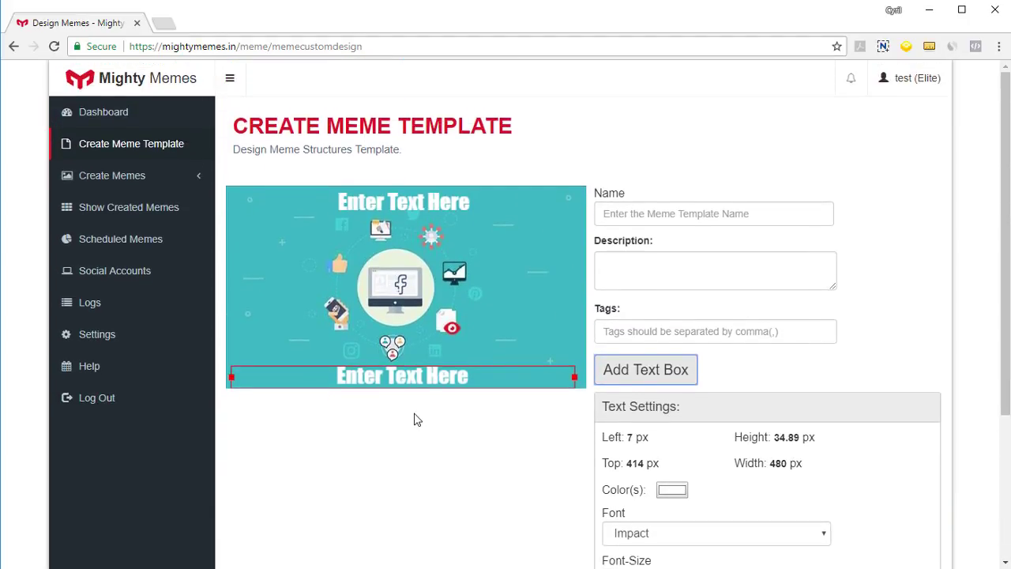
scroll(470, 420, down, 1)
scroll(526, 451, down, 2)
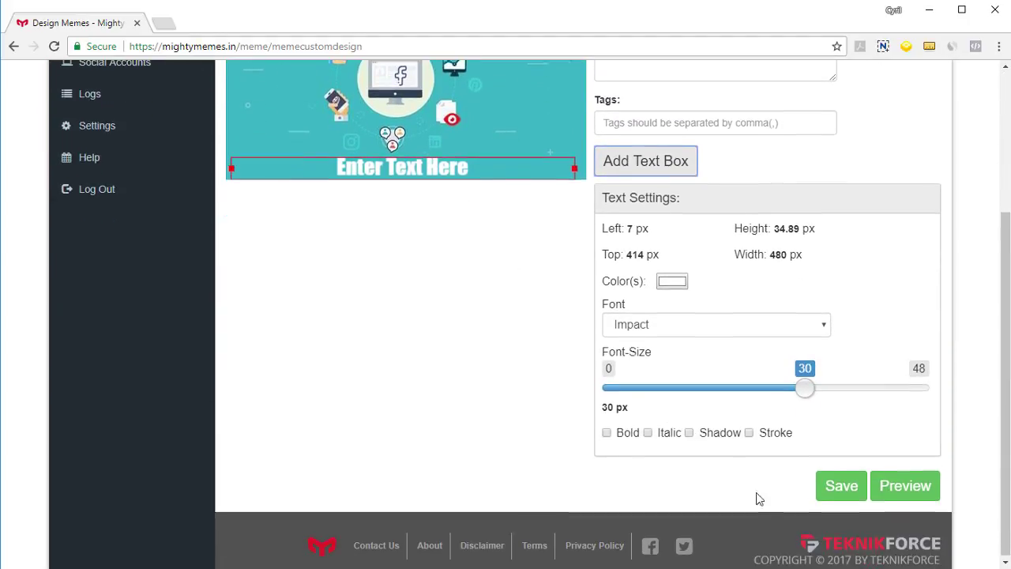
scroll(345, 305, up, 3)
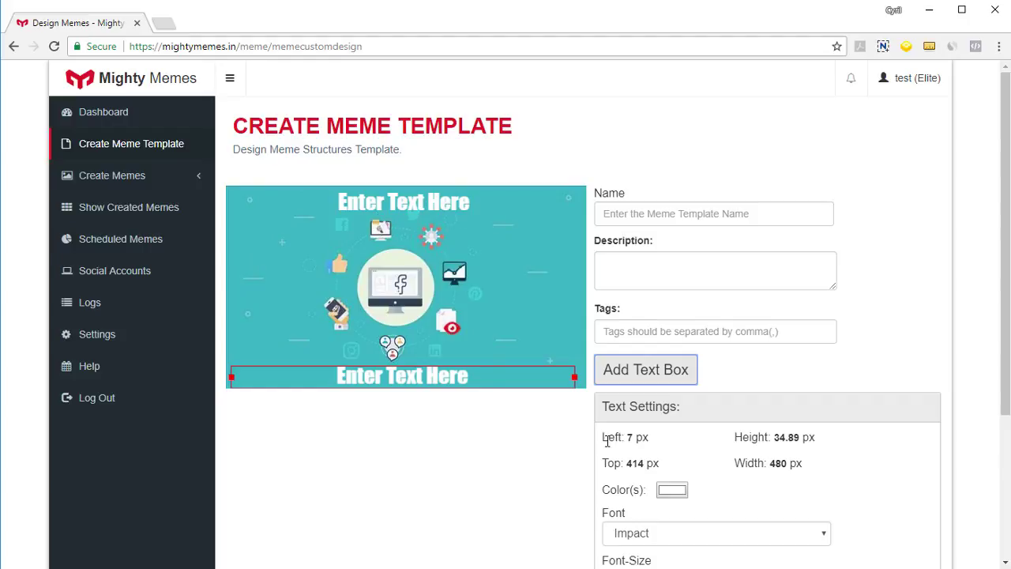
scroll(608, 439, down, 2)
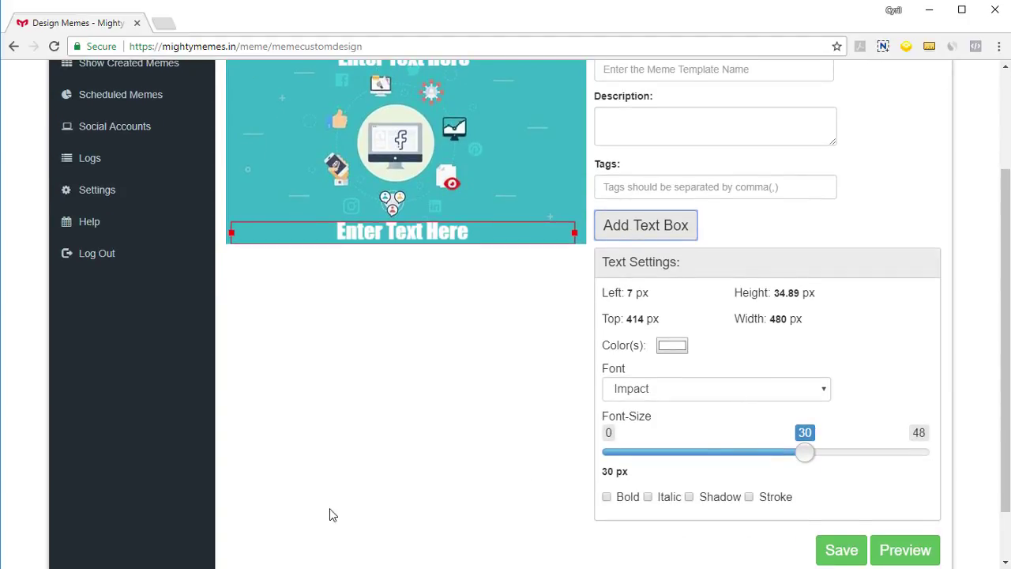
scroll(332, 515, up, 2)
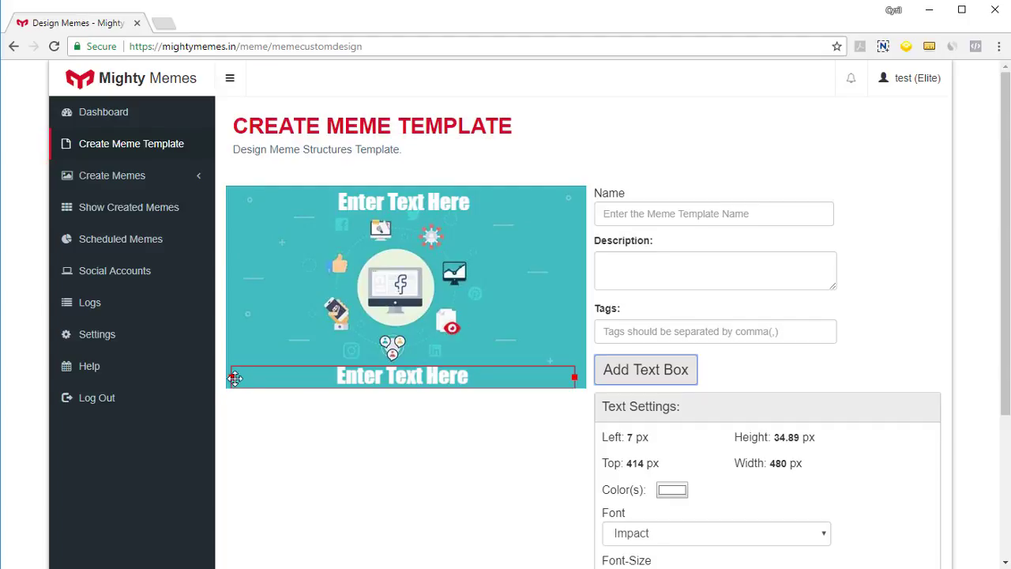
drag(345, 373, 312, 282)
drag(574, 288, 282, 287)
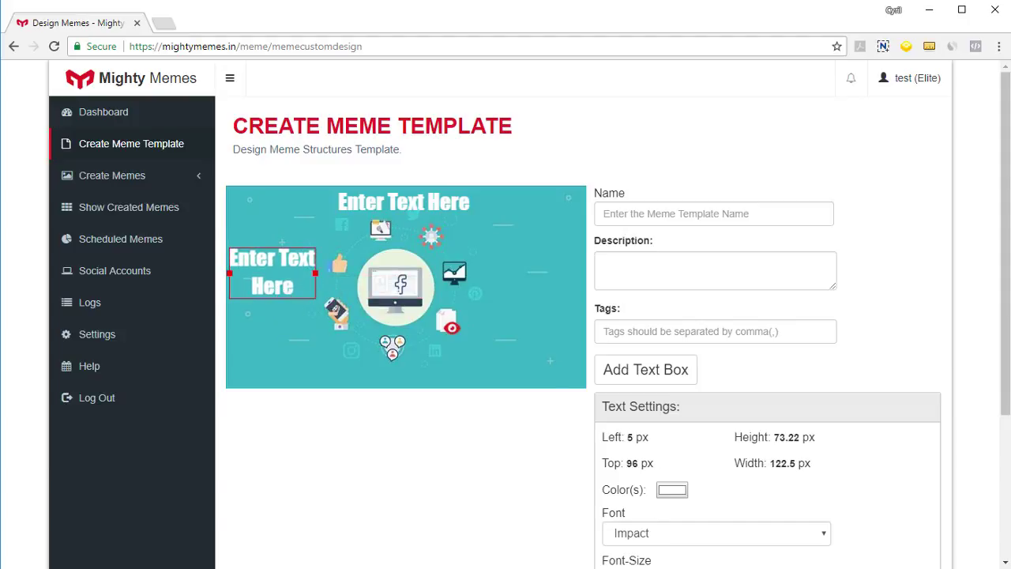
scroll(842, 377, down, 3)
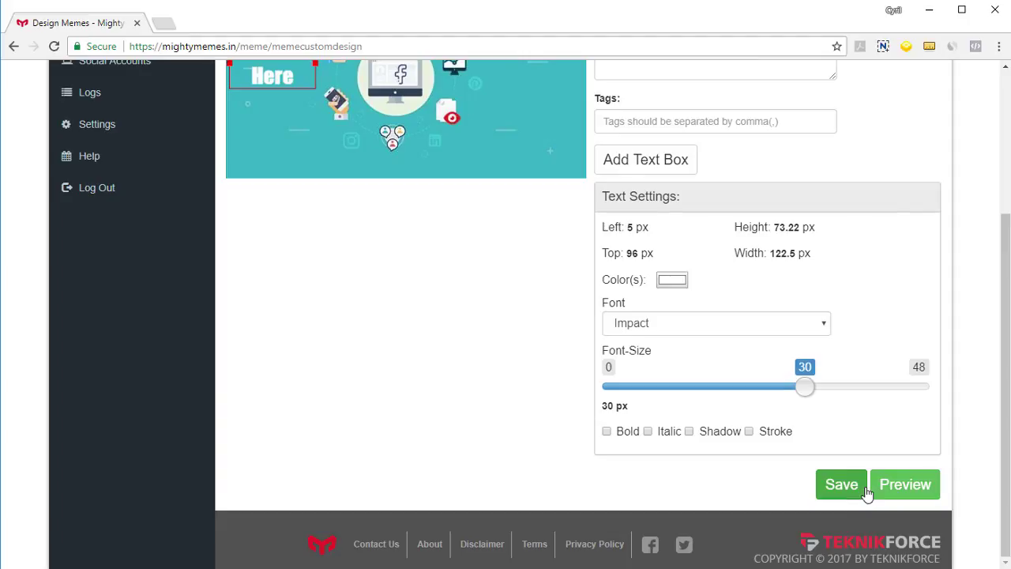
- Name the template 'Funky facebook meme' and save it
click(835, 506)
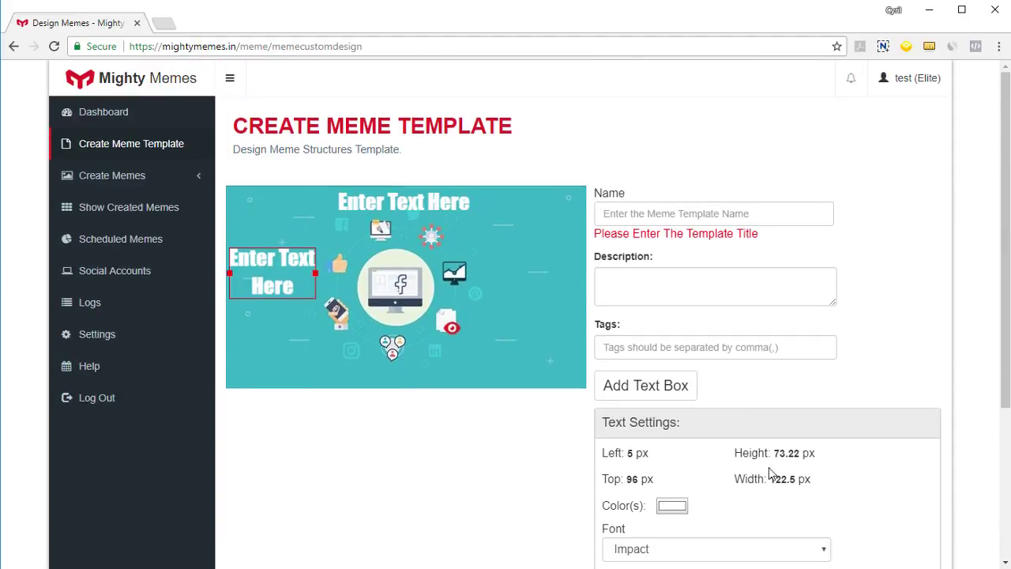
click(647, 213)
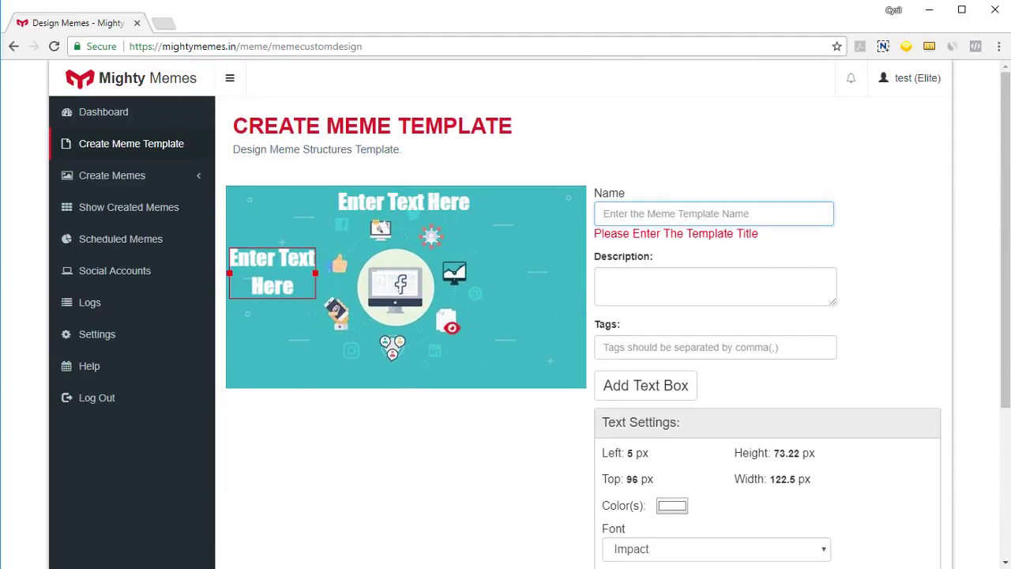
text(Funky facebook meme)
scroll(924, 366, down, 3)
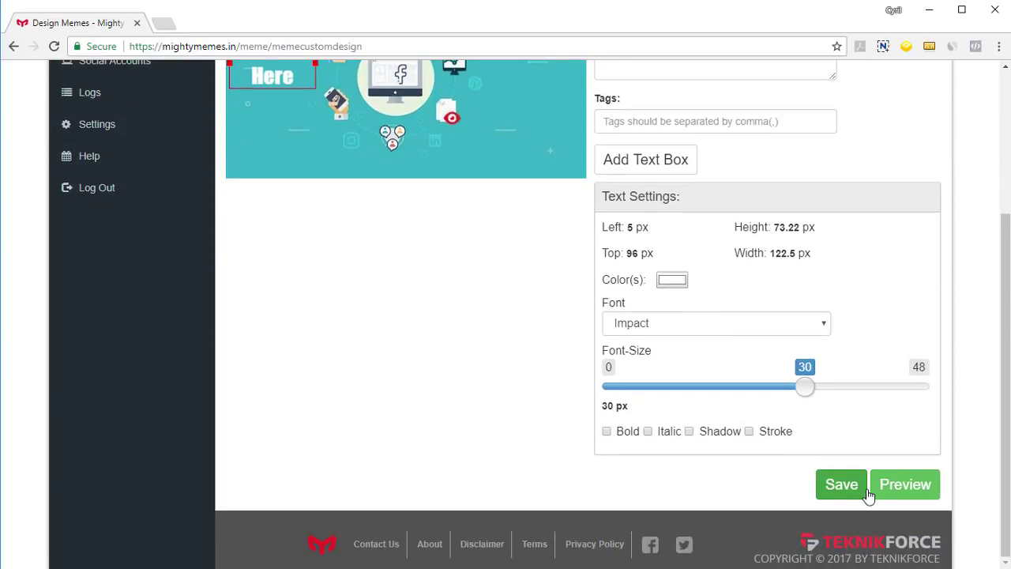
click(865, 491)
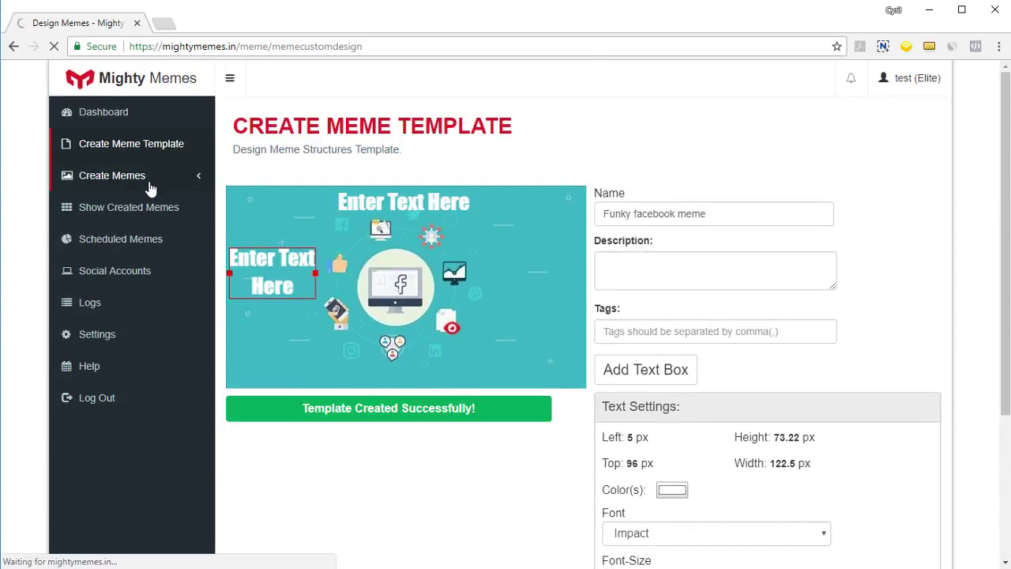
- From My Meme templates, start a new meme using the Funky facebook meme template
click(103, 225)
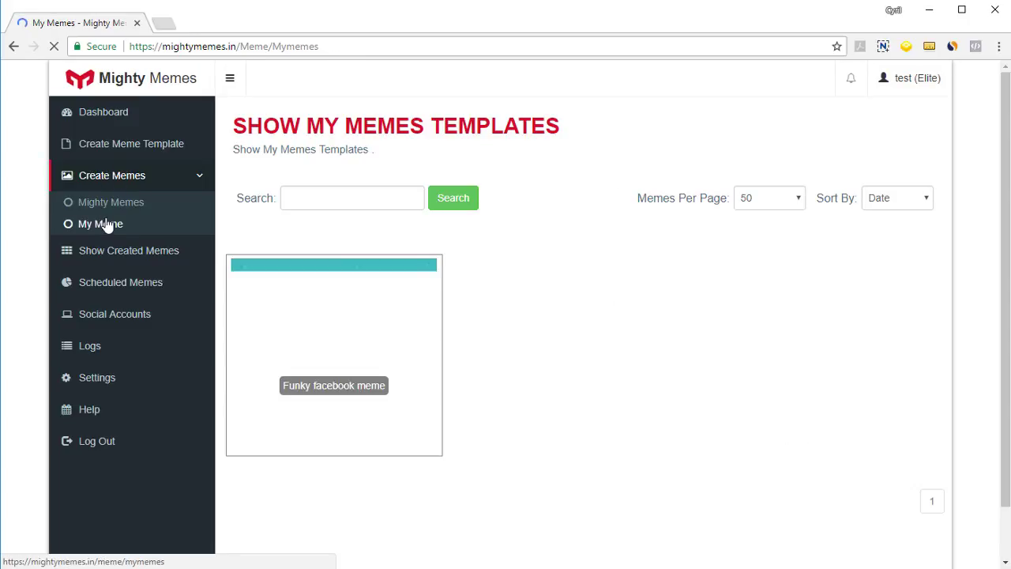
mouse_move(284, 370)
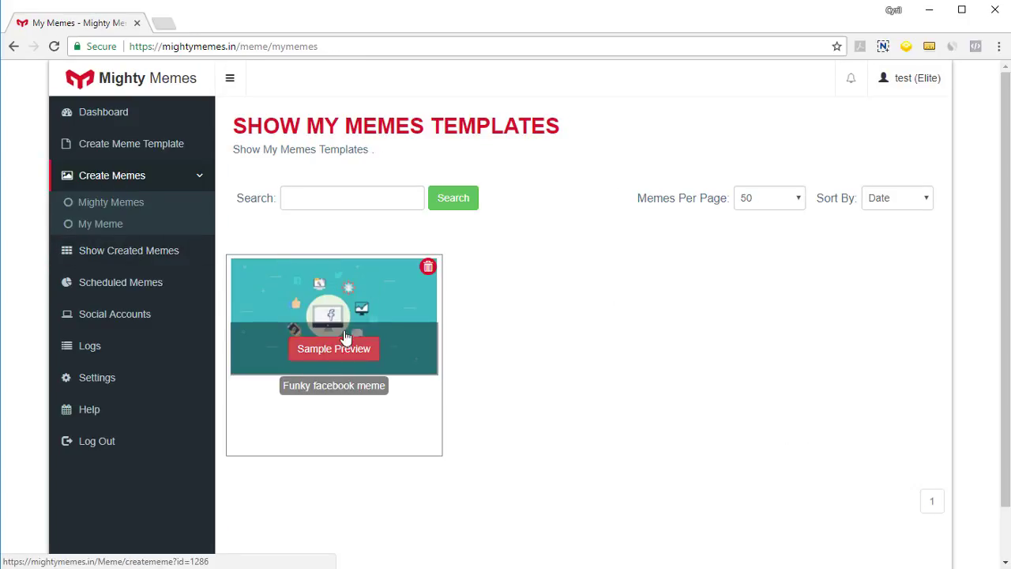
click(345, 337)
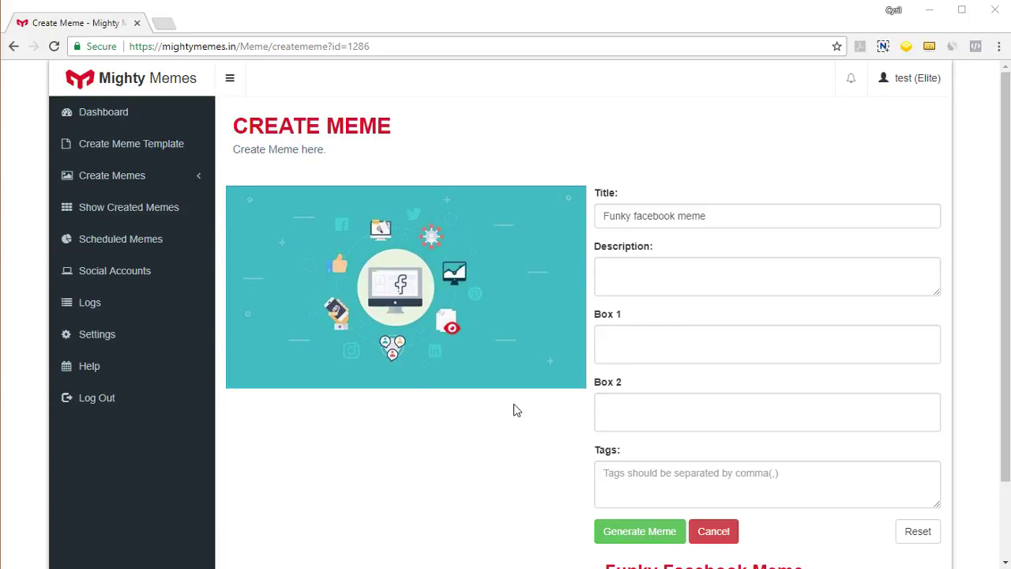
- Caption Box 1 "There's a time to go social!" and Box 2 "It's now!", then generate the meme
click(687, 347)
text(There's a time to go social!)
triple_click(708, 343)
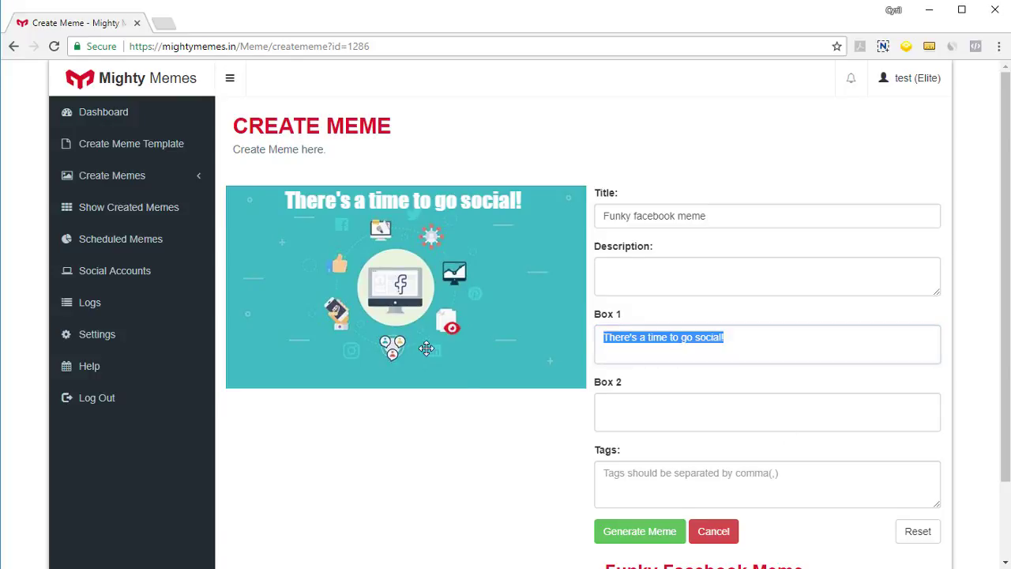
click(677, 408)
text(It's now!)
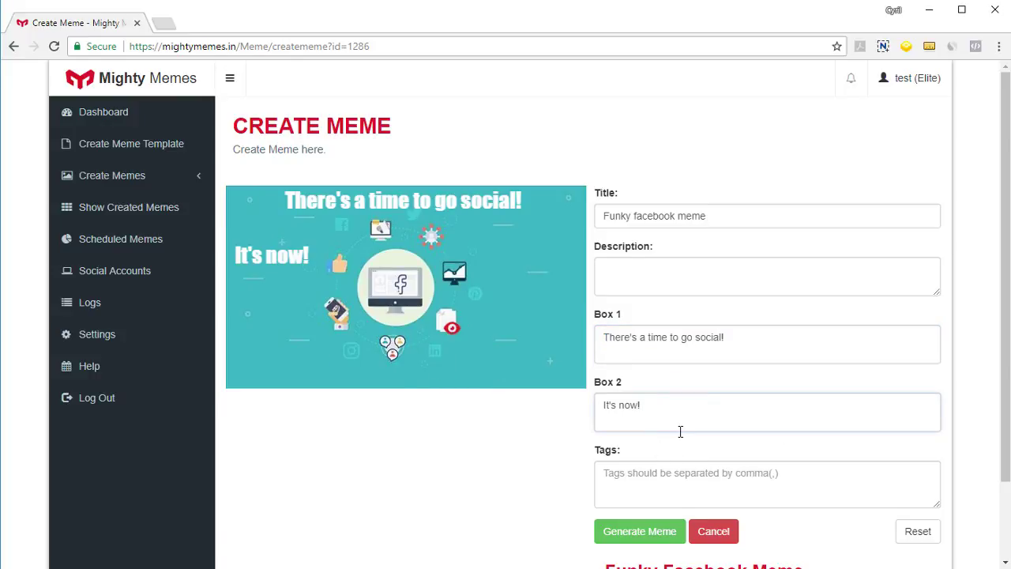
scroll(680, 431, down, 2)
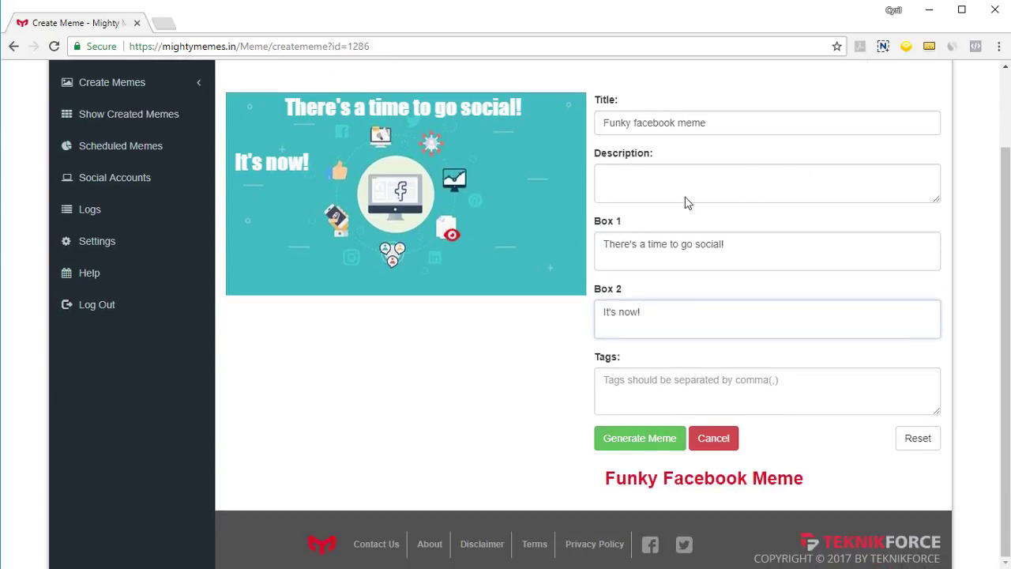
click(678, 178)
click(652, 404)
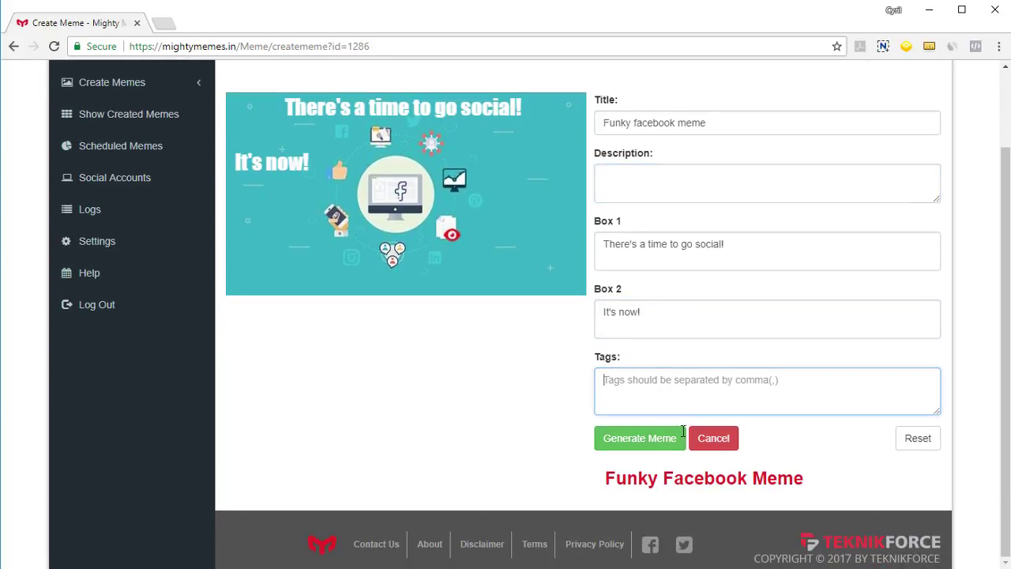
click(644, 440)
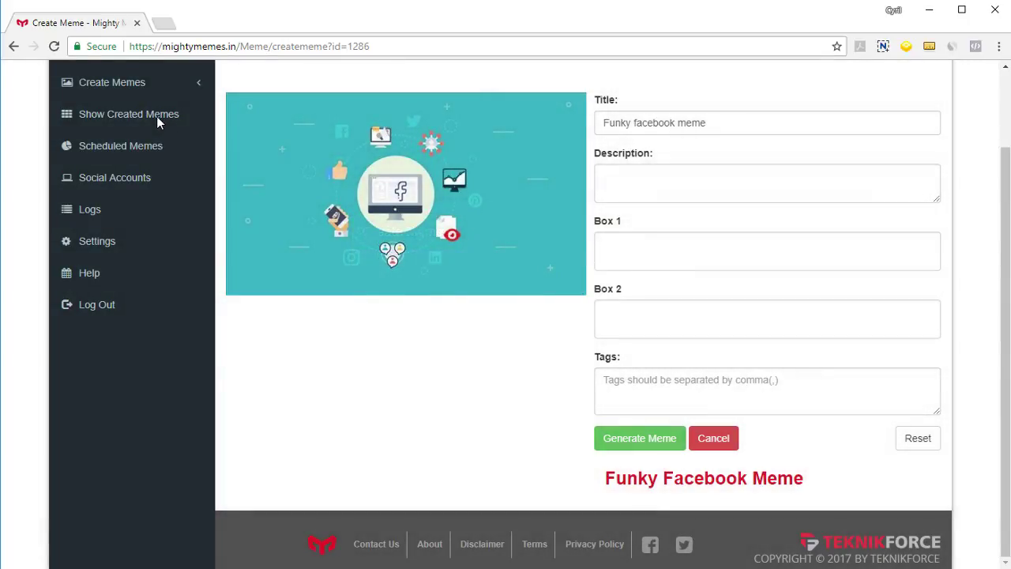
- Post the Funky facebook meme to the Teknikforce page and open the Log Report
click(157, 117)
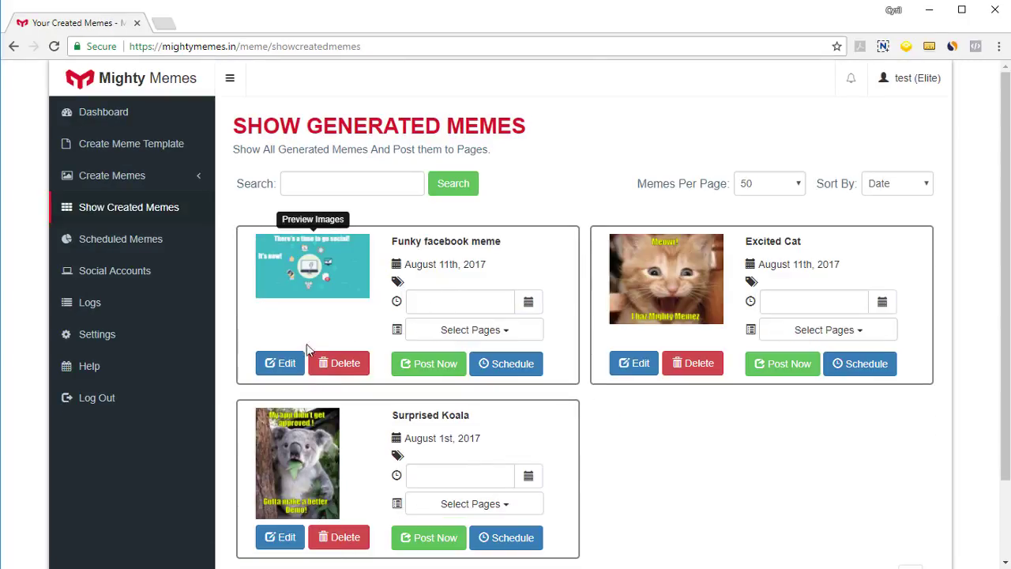
click(447, 335)
click(431, 408)
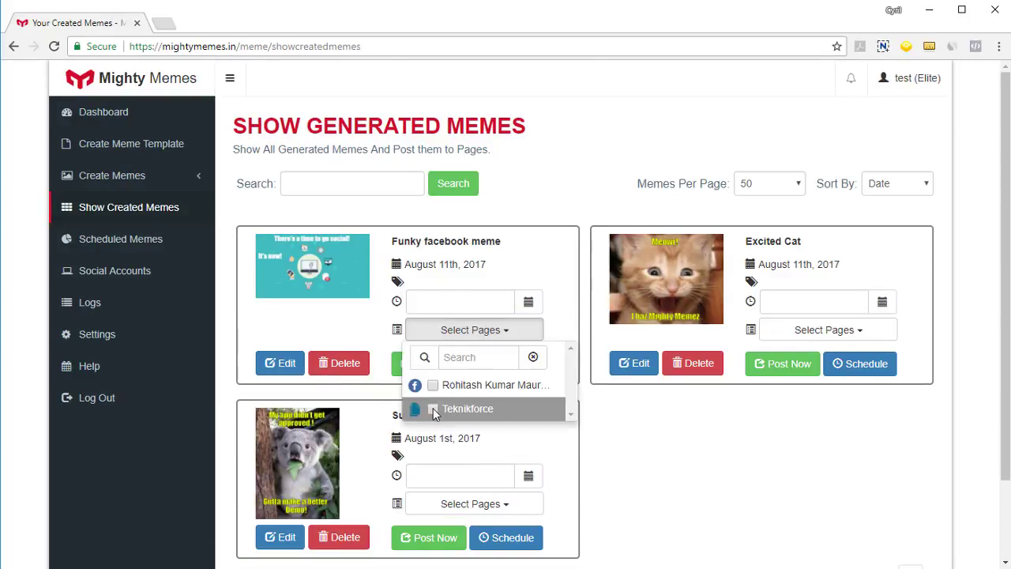
click(372, 335)
click(435, 369)
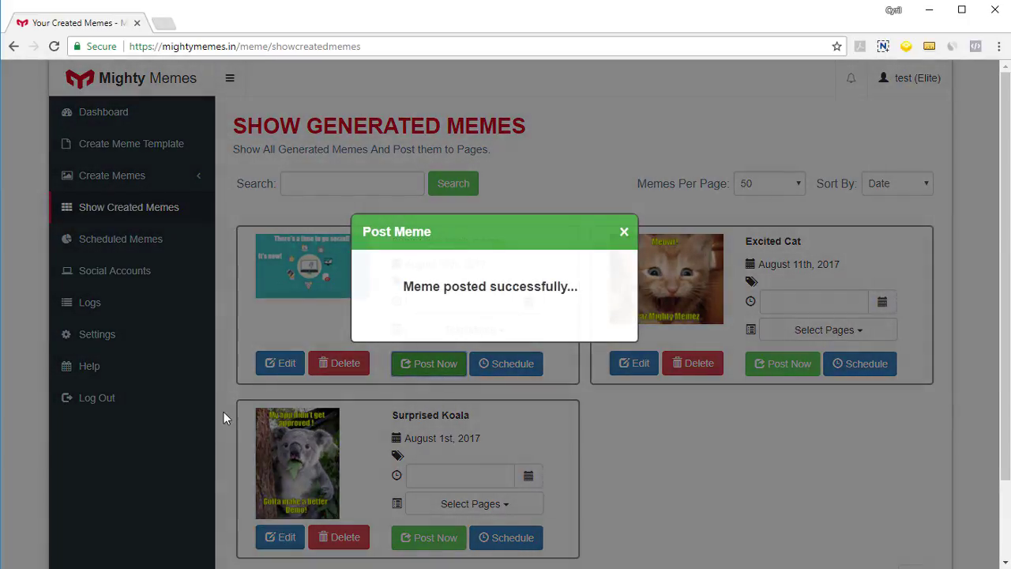
click(622, 232)
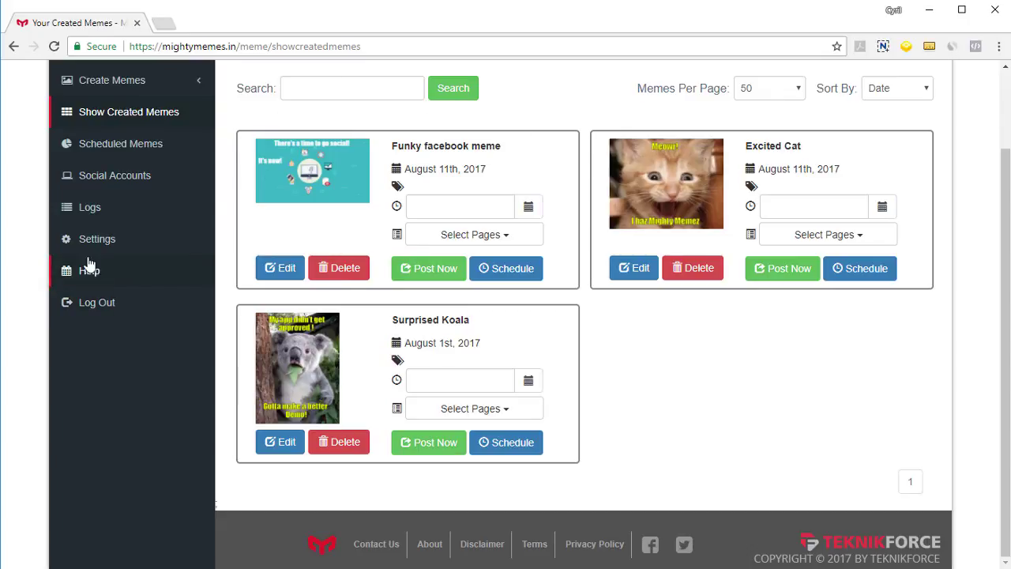
click(102, 208)
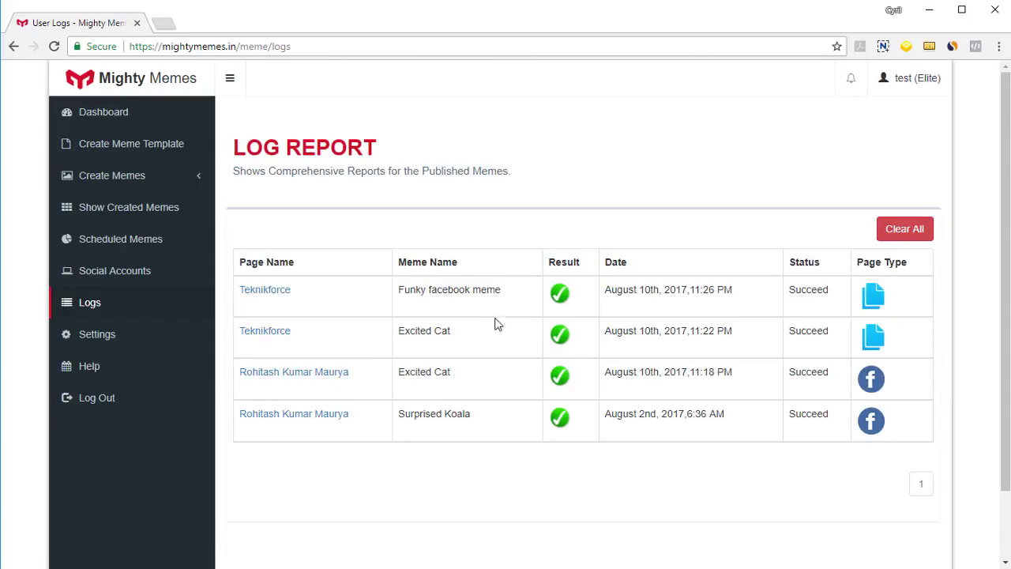
click(276, 297)
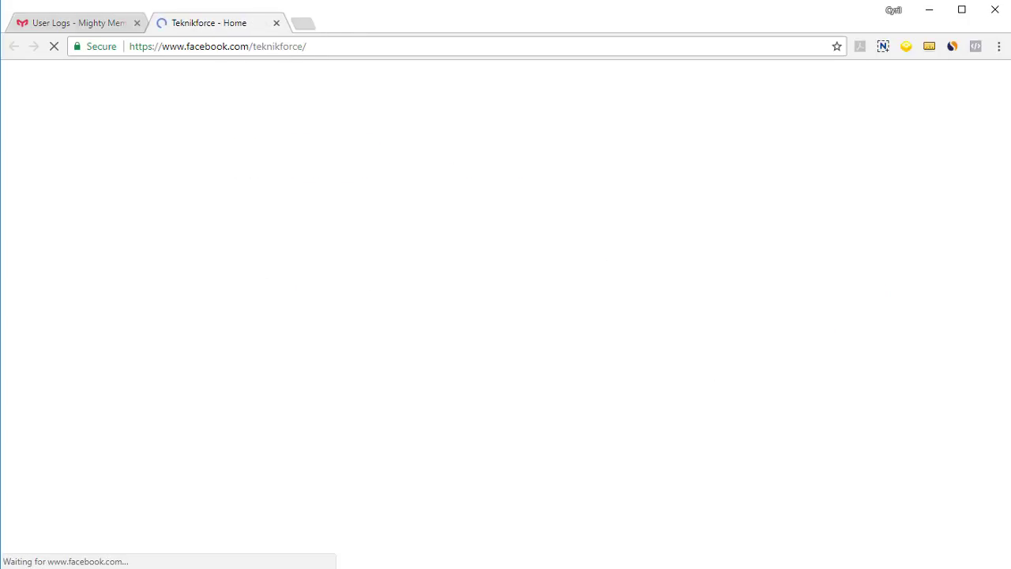
scroll(475, 429, down, 5)
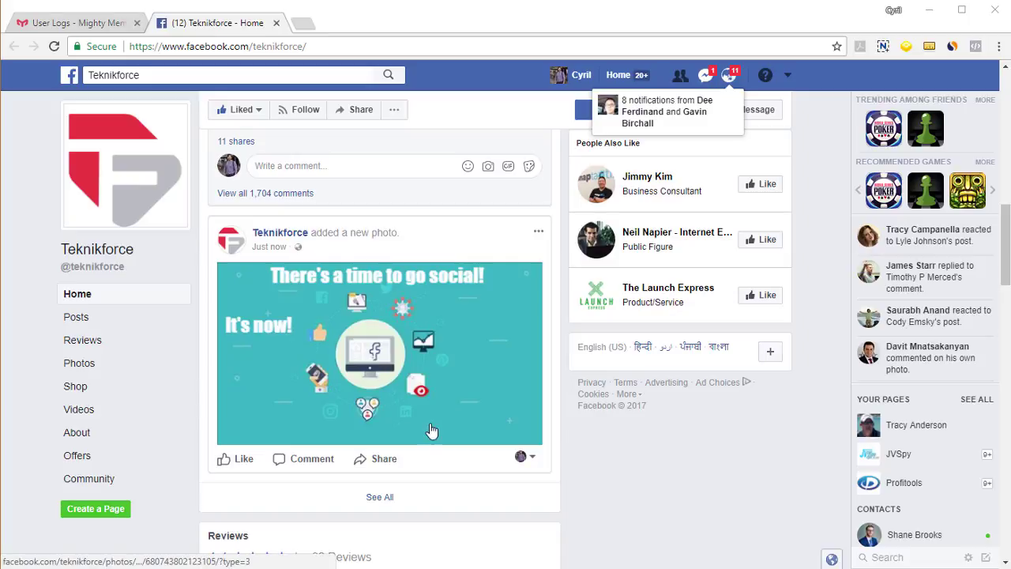
click(276, 22)
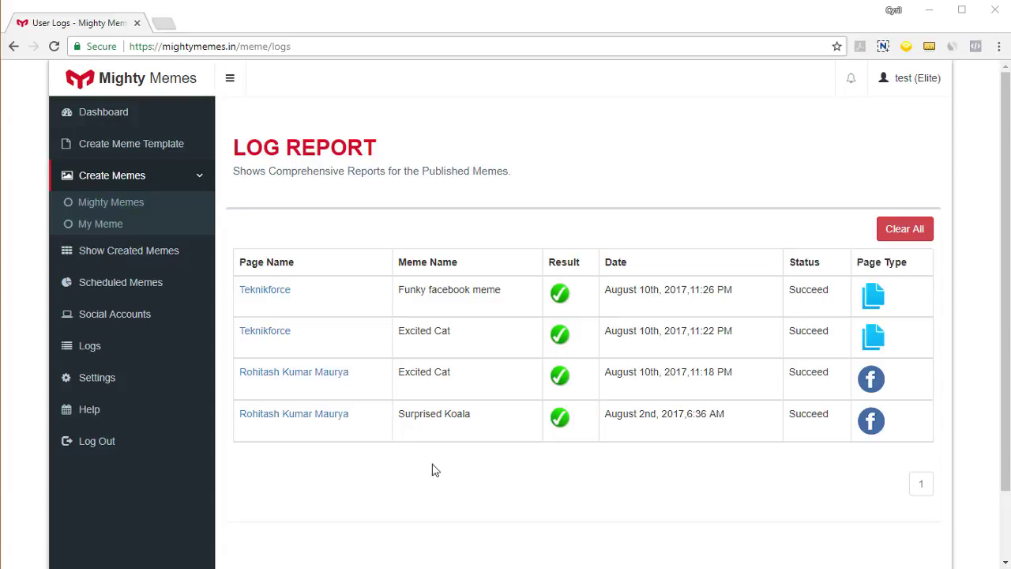
- Return to the dashboard and view its Posted Memes Activity chart for FB Account and FB Pages
click(140, 117)
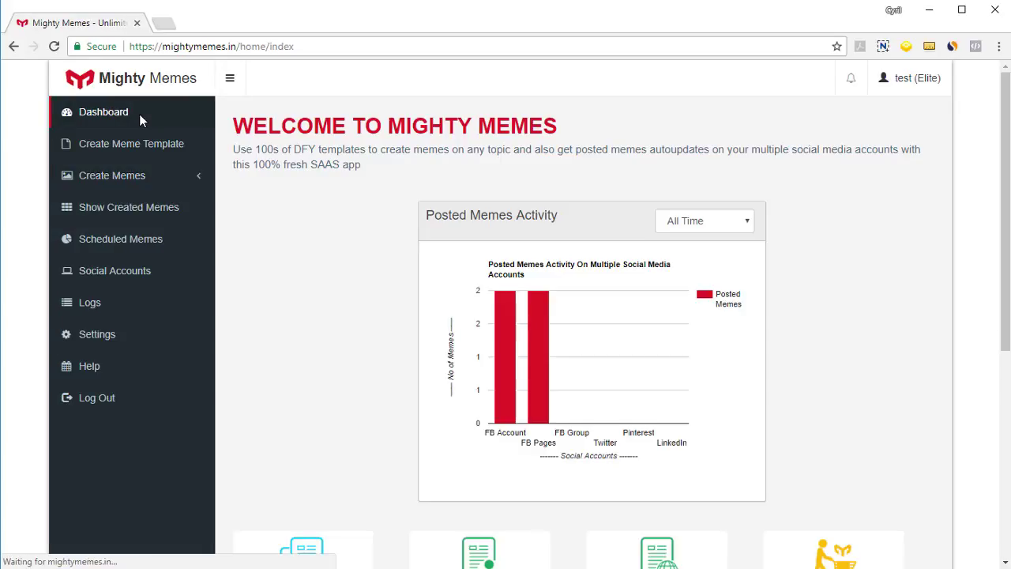
scroll(348, 354, down, 3)
scroll(349, 356, down, 3)
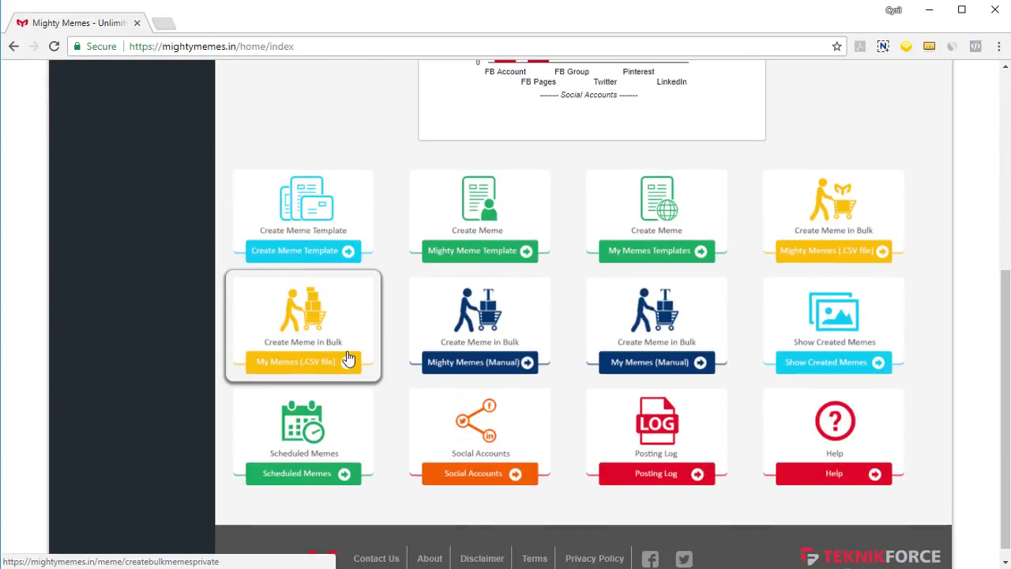
scroll(363, 359, up, 5)
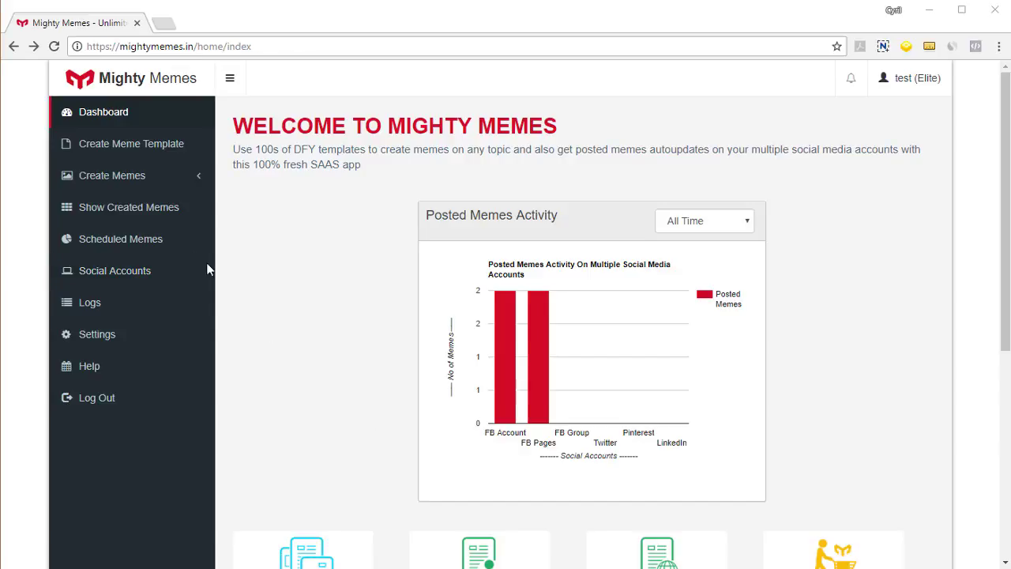
- Open the Create Memes > Mighty Memes gallery and browse its built-in templates
click(148, 179)
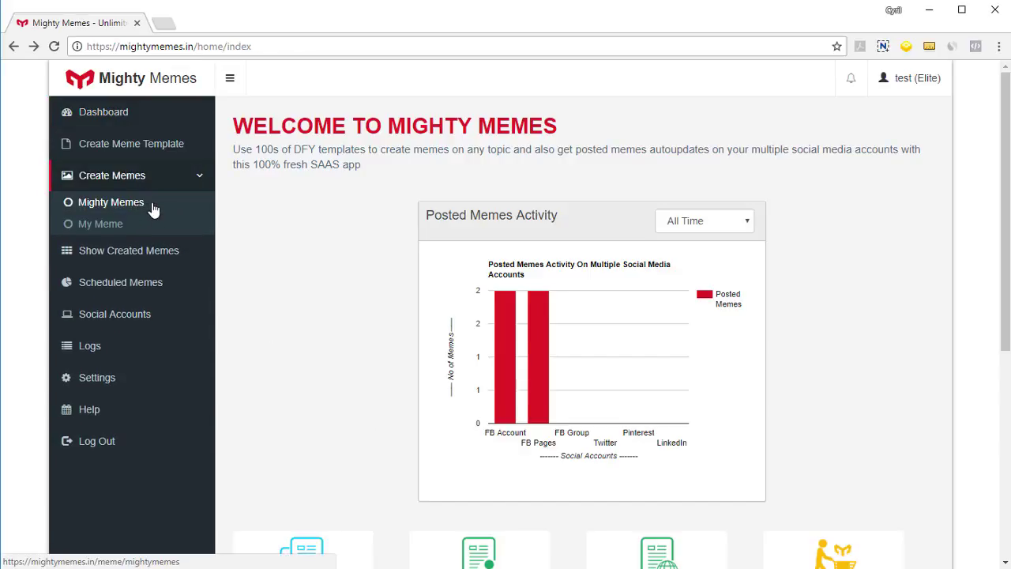
click(153, 205)
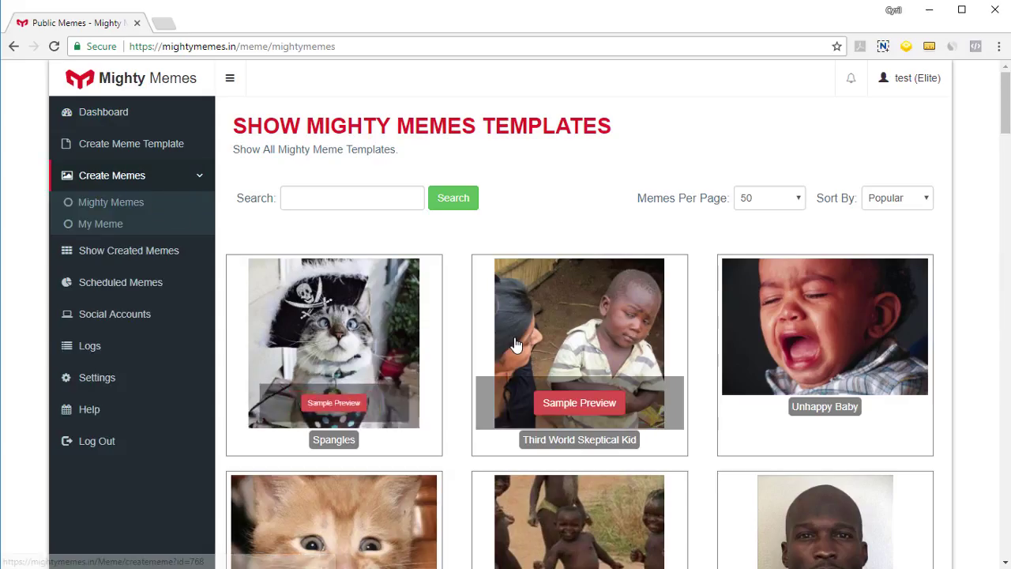
scroll(515, 345, down, 3)
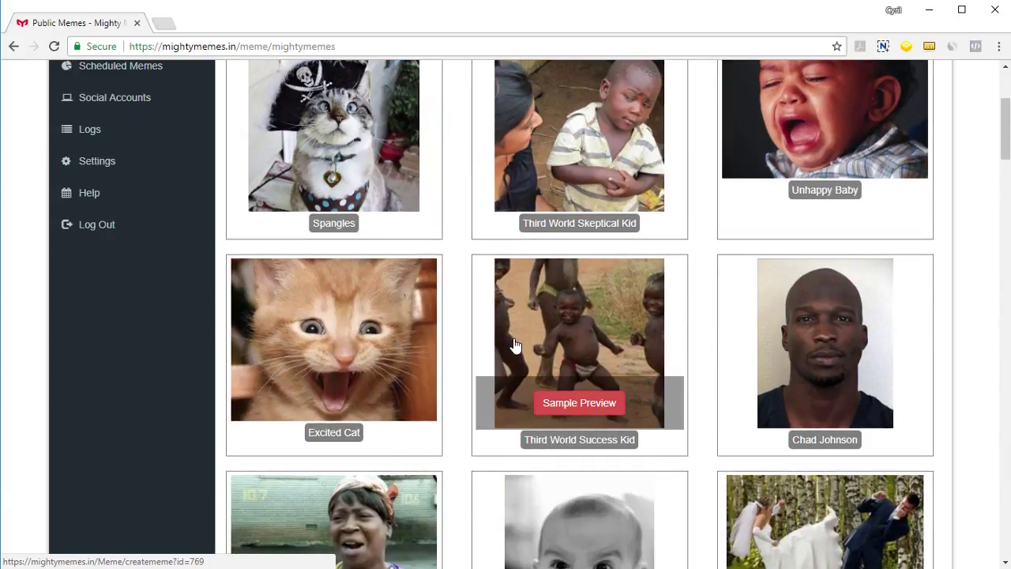
scroll(515, 344, up, 3)
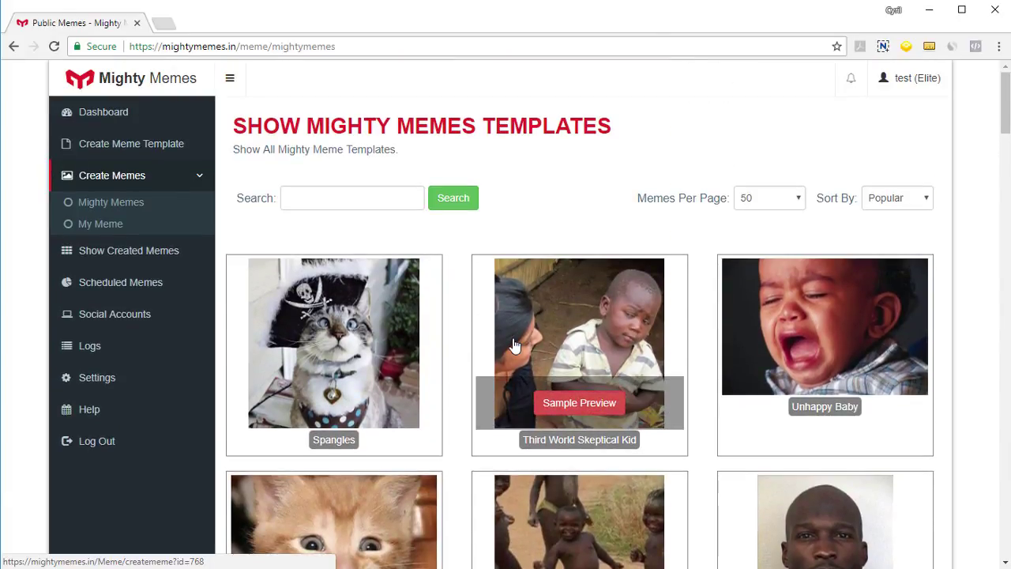